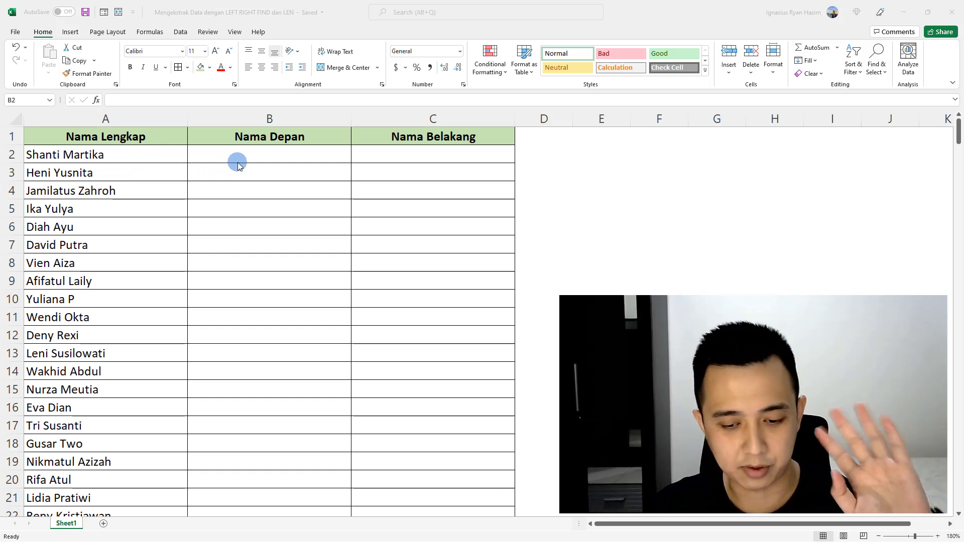
Step: Enter =LEFT(A2,6) in B2 so it returns the first name 'Shanti'
left_click(256, 161)
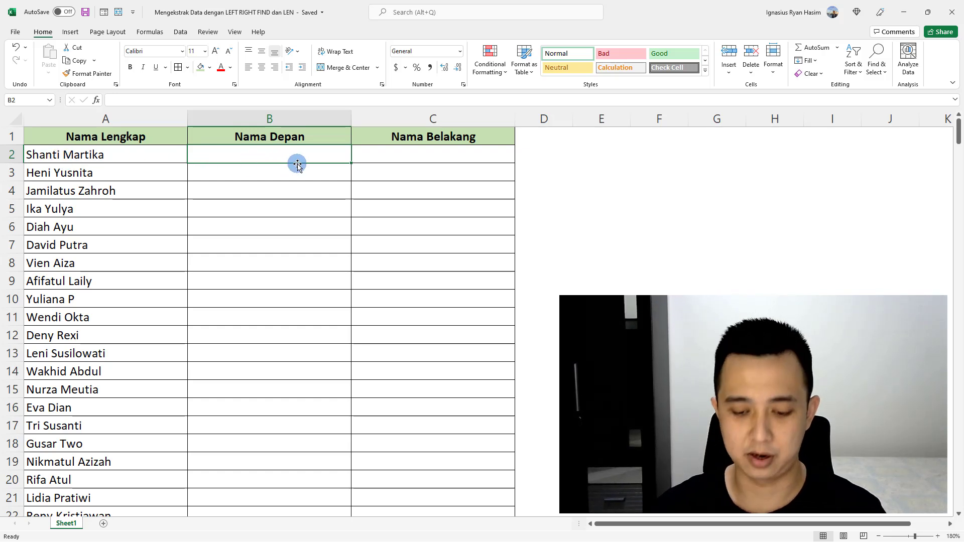
type("=left")
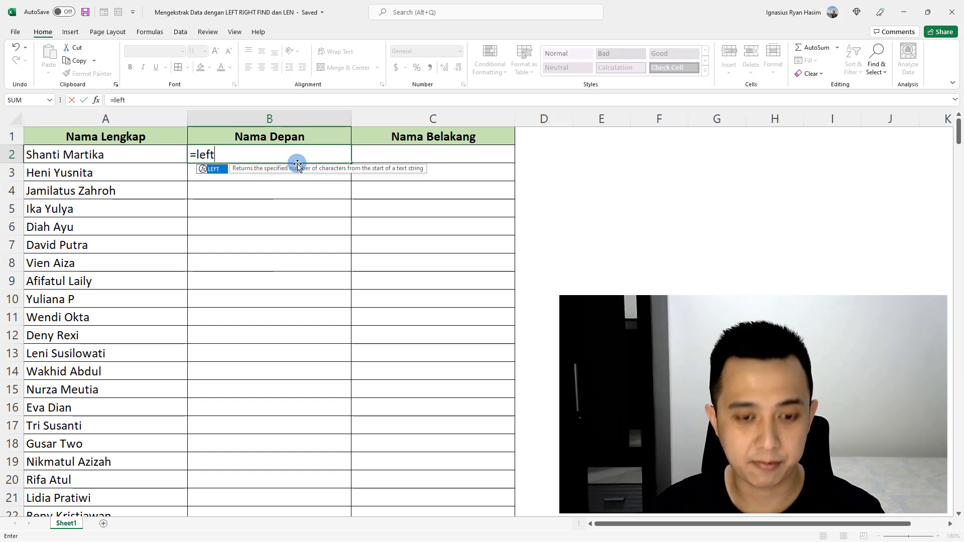
type("(")
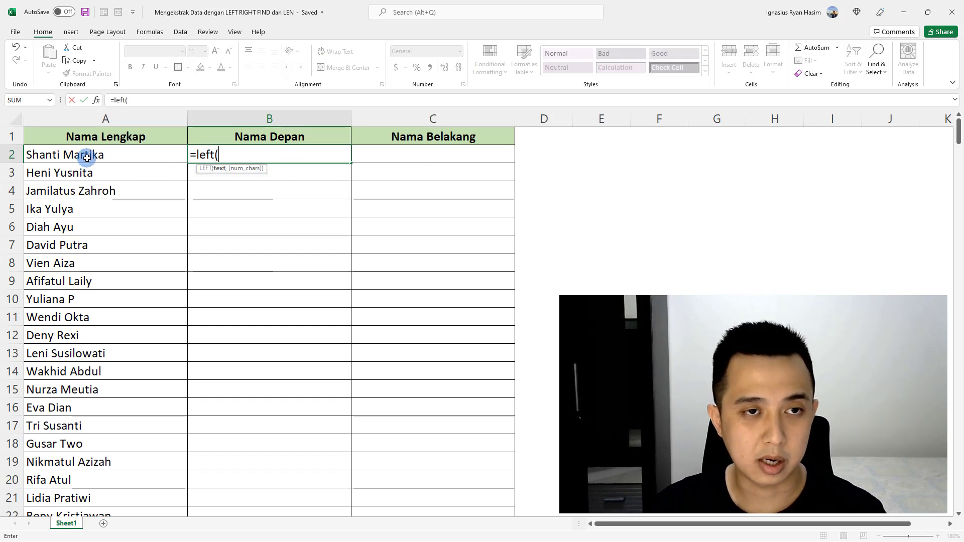
left_click(88, 157)
type(",")
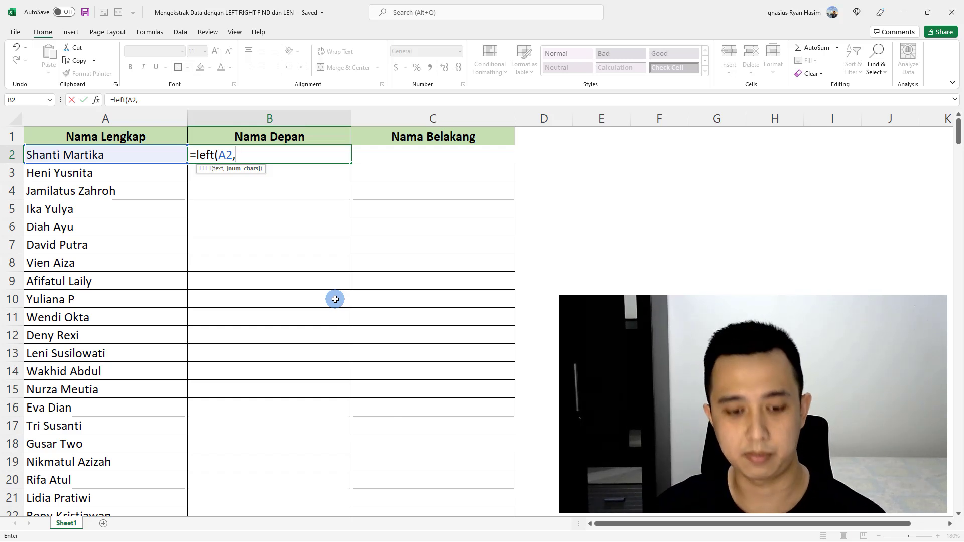
type(")")
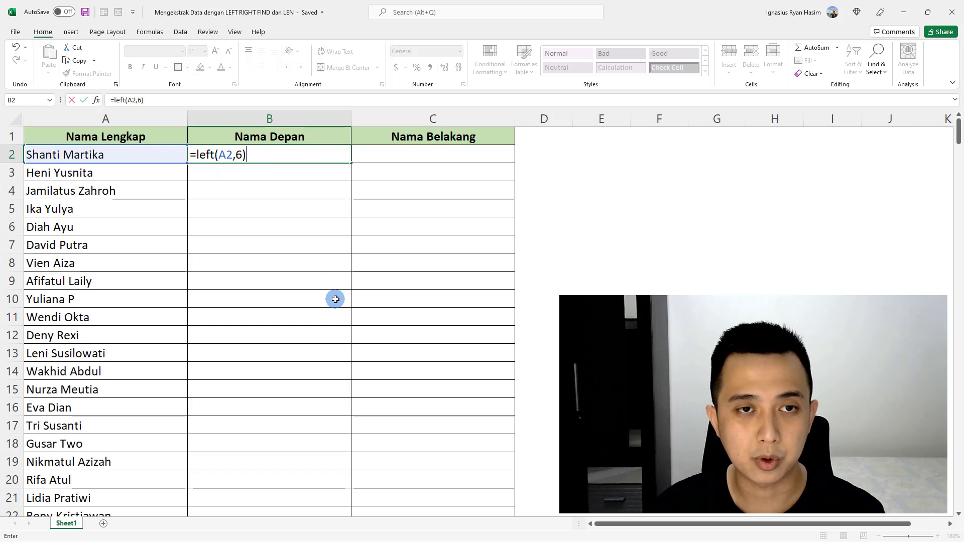
key("Return")
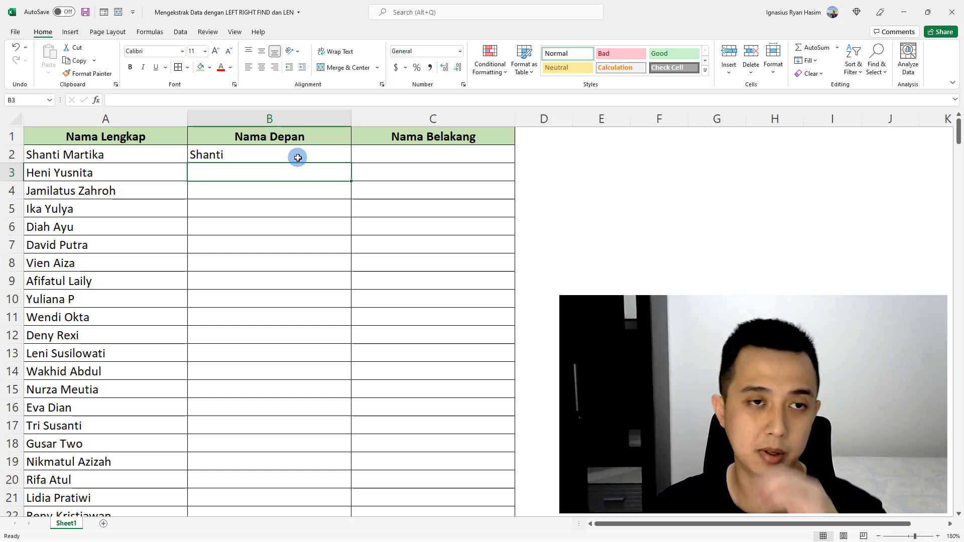
Step: Fill B2's =LEFT(A2,6) formula down column B and inspect the copy in B3
left_click(298, 157)
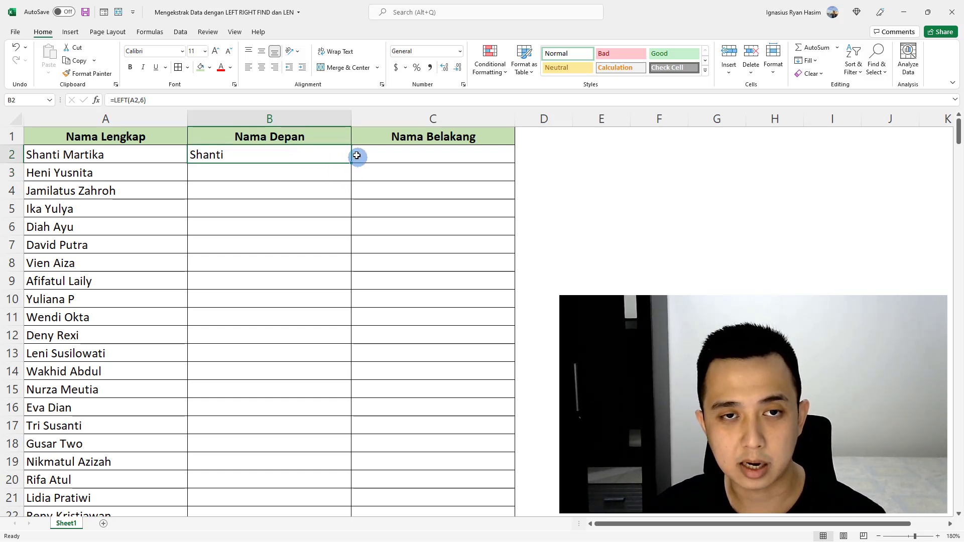
double_click(351, 164)
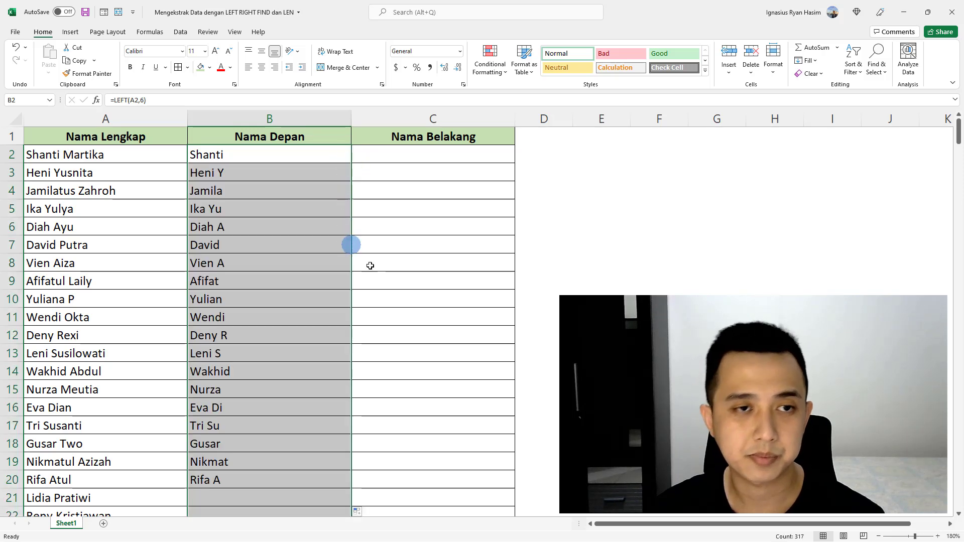
left_click(327, 273)
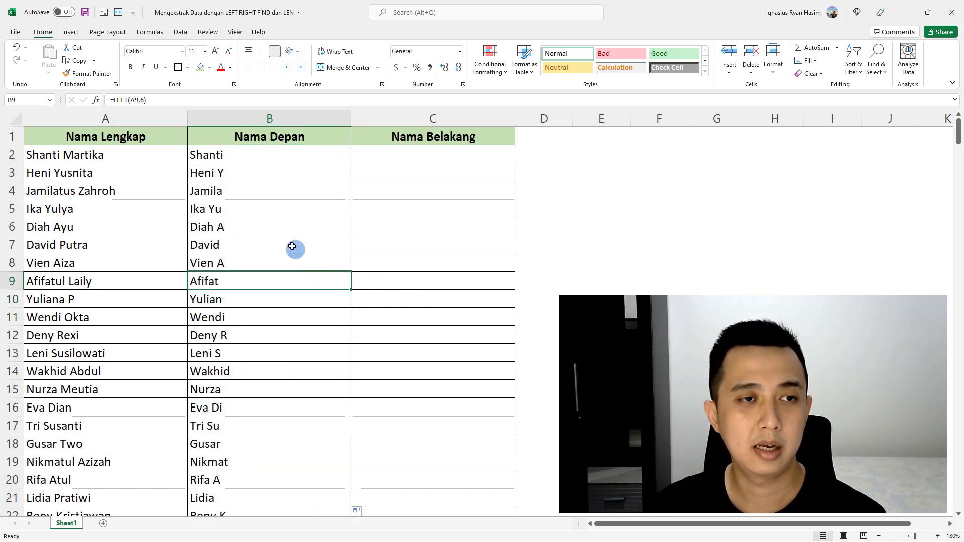
left_click(269, 174)
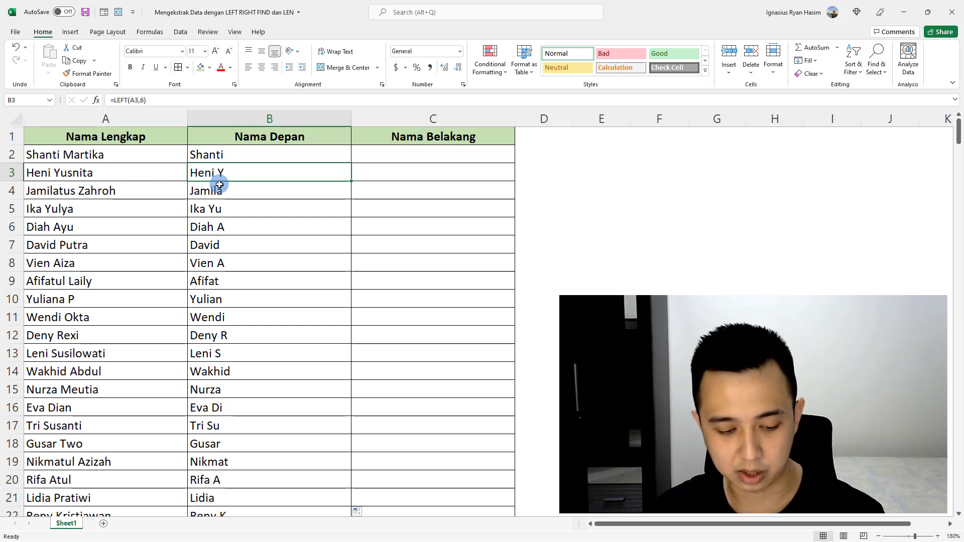
Step: Check B3's formula, then delete the copied formulas from B3 down to the last row
key("F2")
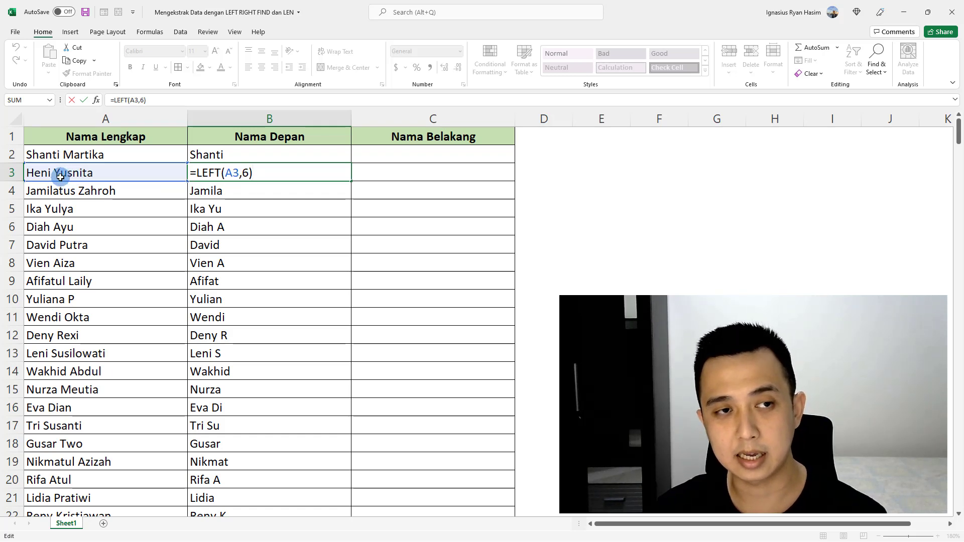
key("Return")
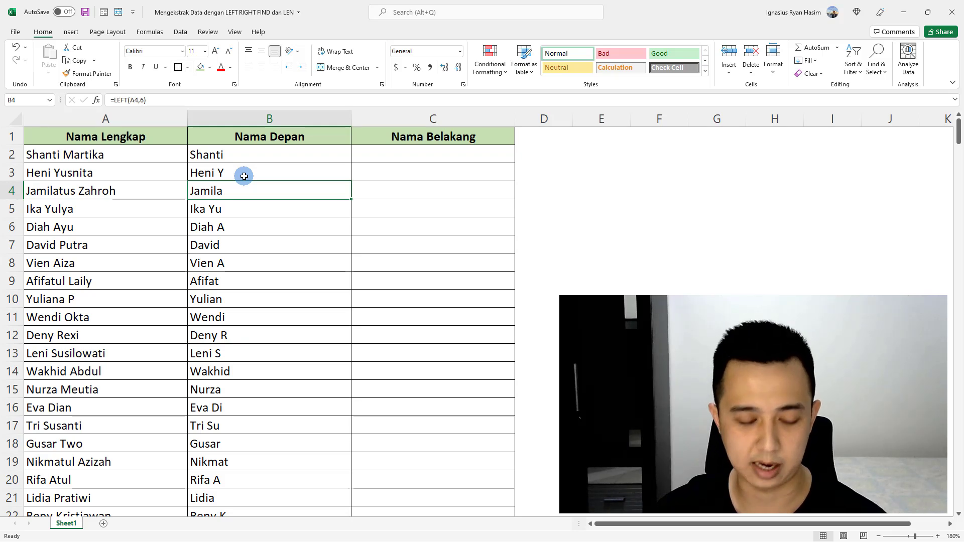
left_click(244, 176)
key("ctrl+shift+Down")
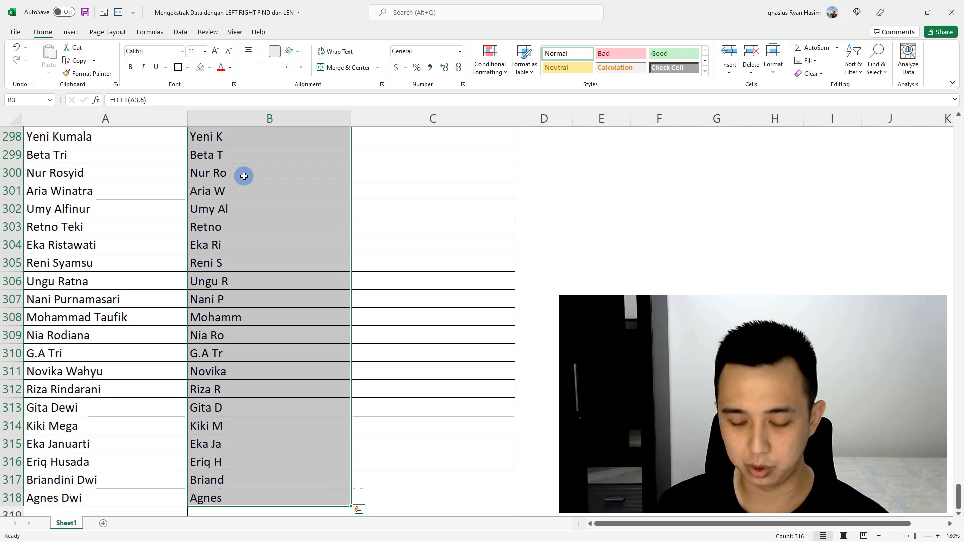
key("Delete")
key("ctrl+BackSpace")
key("Up")
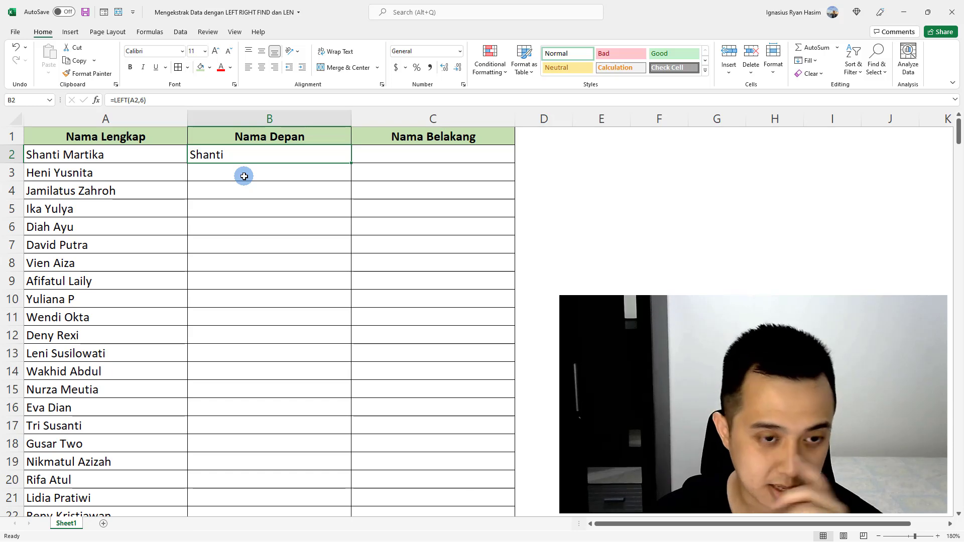
key("F2")
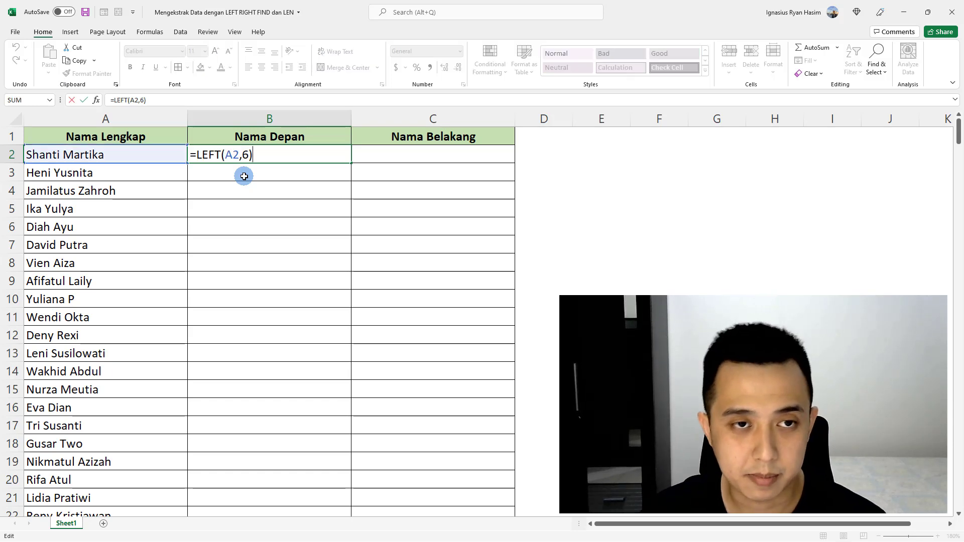
left_click(243, 156)
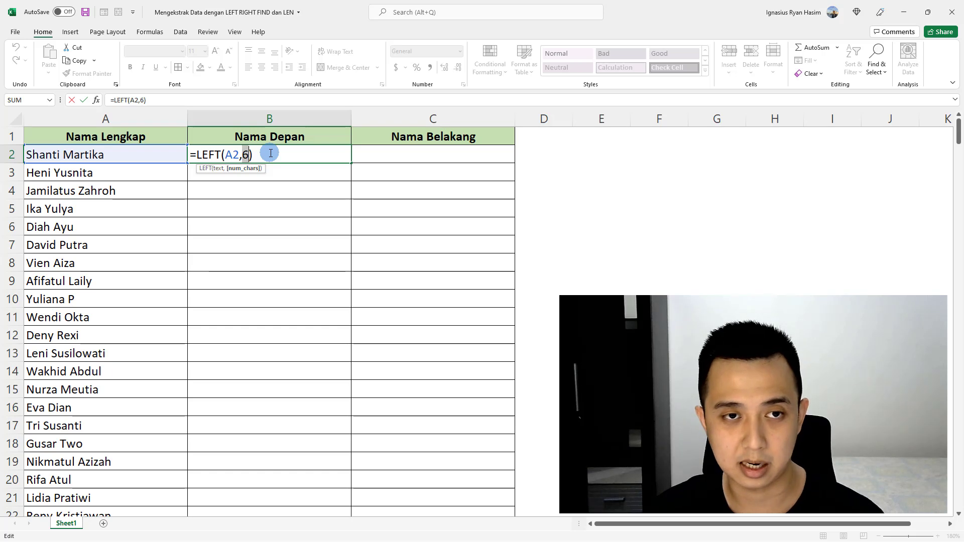
key("ctrl+Return")
key("Right")
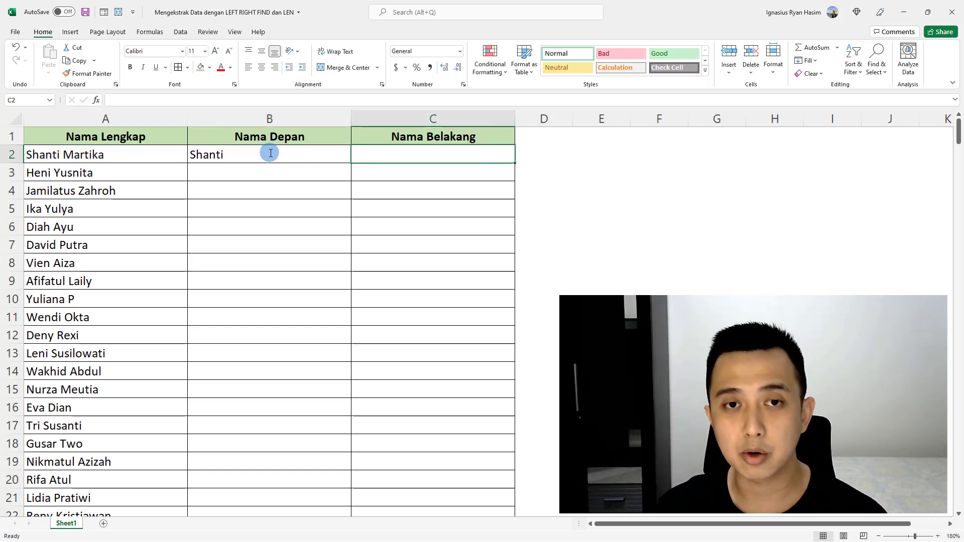
Step: Enter the test formula =FIND(" ",A2) in E2, returning 7
key("Right")
key("Right")
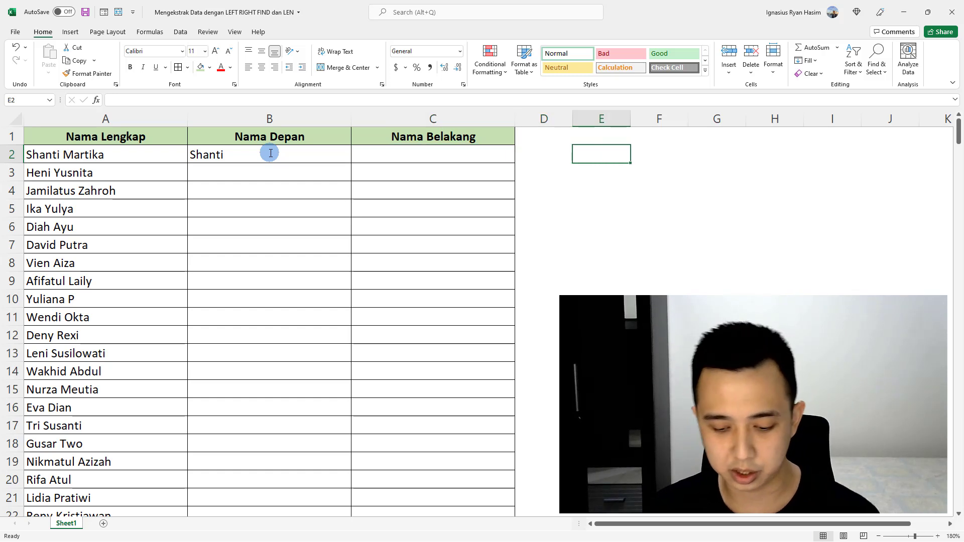
type("=find")
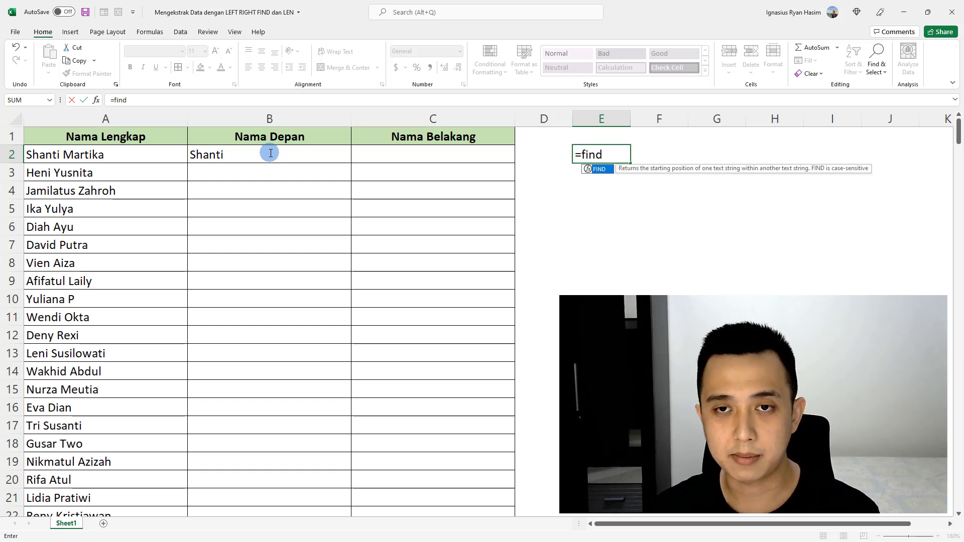
type("(")
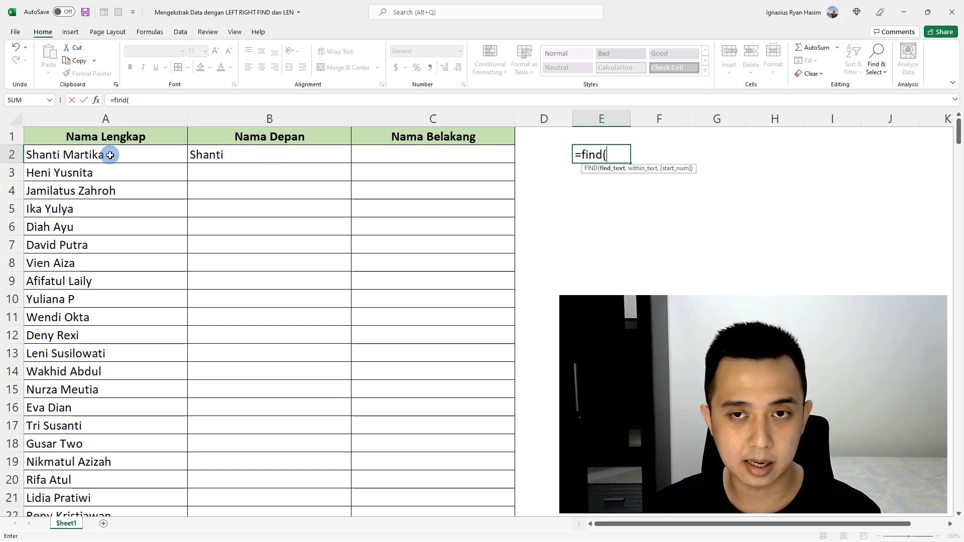
left_click(110, 155)
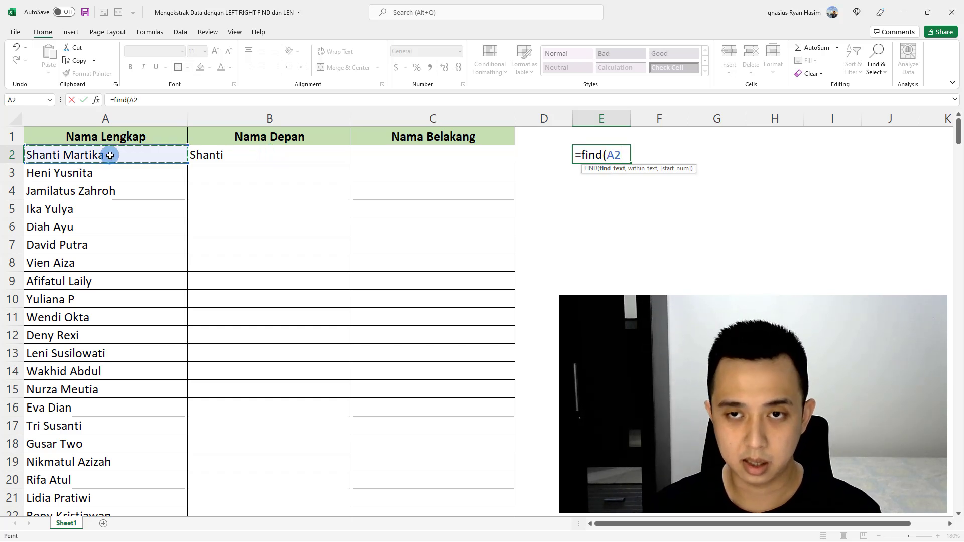
key("BackSpace")
key("BackSpace")
type("\"")
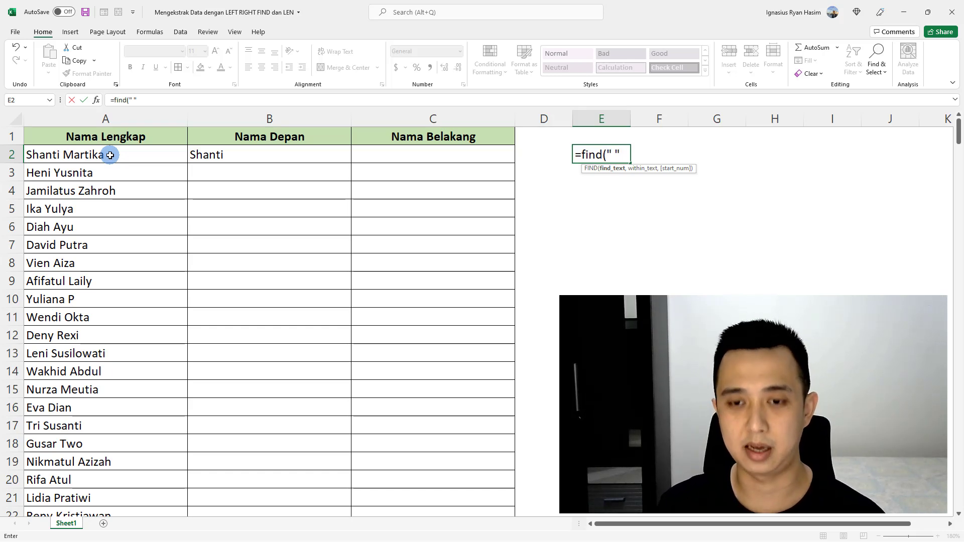
type(",")
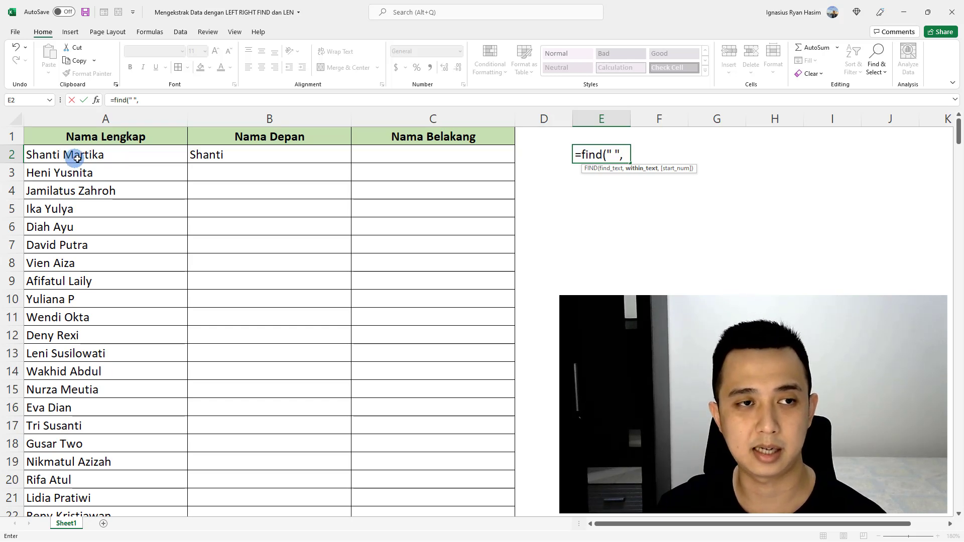
left_click(94, 158)
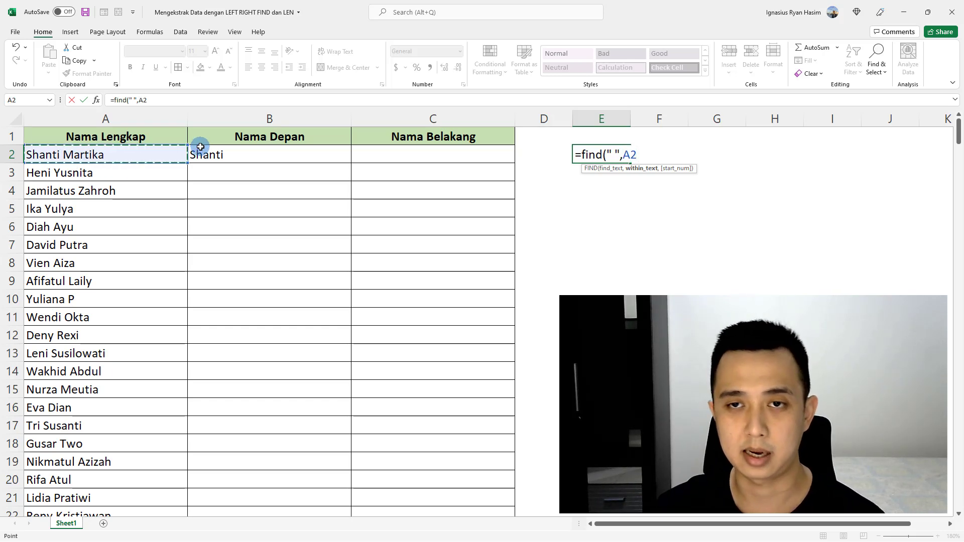
type(")")
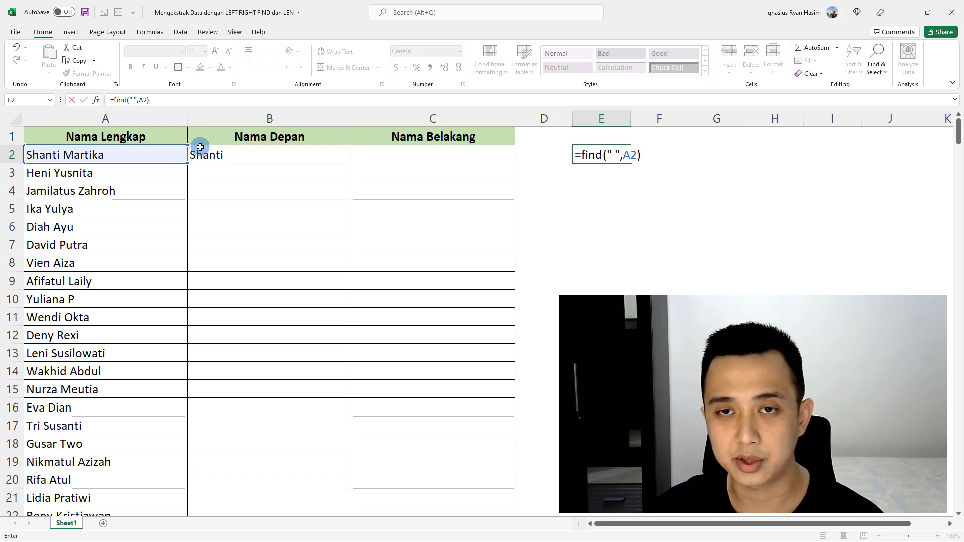
key("Return")
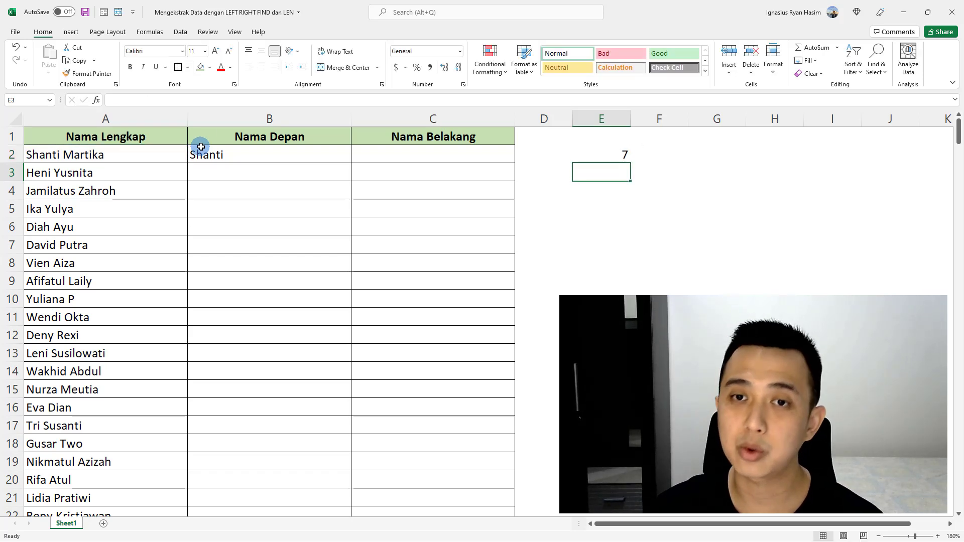
Step: Select E2 to review its =FIND(" ",A2) formula
left_click(587, 155)
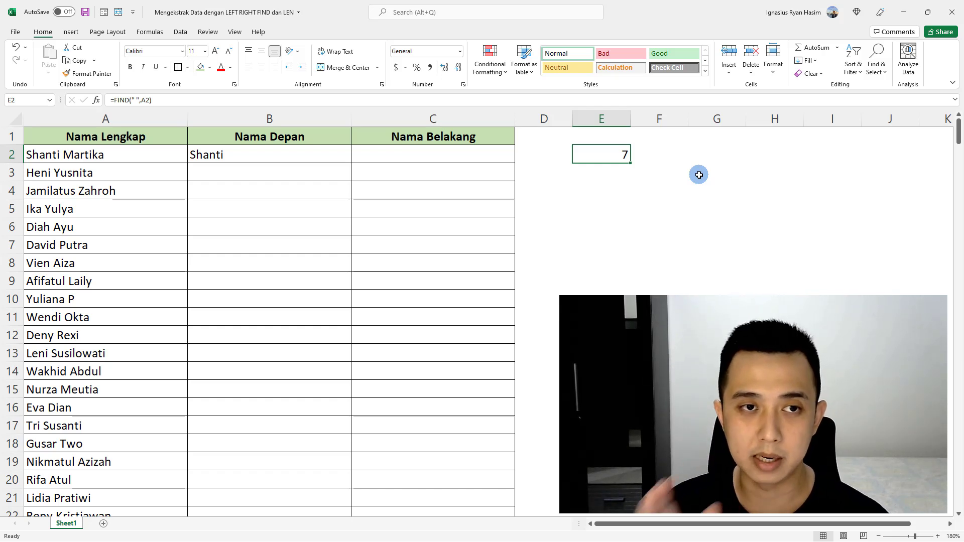
Step: Clear E2 and change B2 to =LEFT(A2,FIND(" ",A2)-1), still returning 'Shanti'
key("Delete")
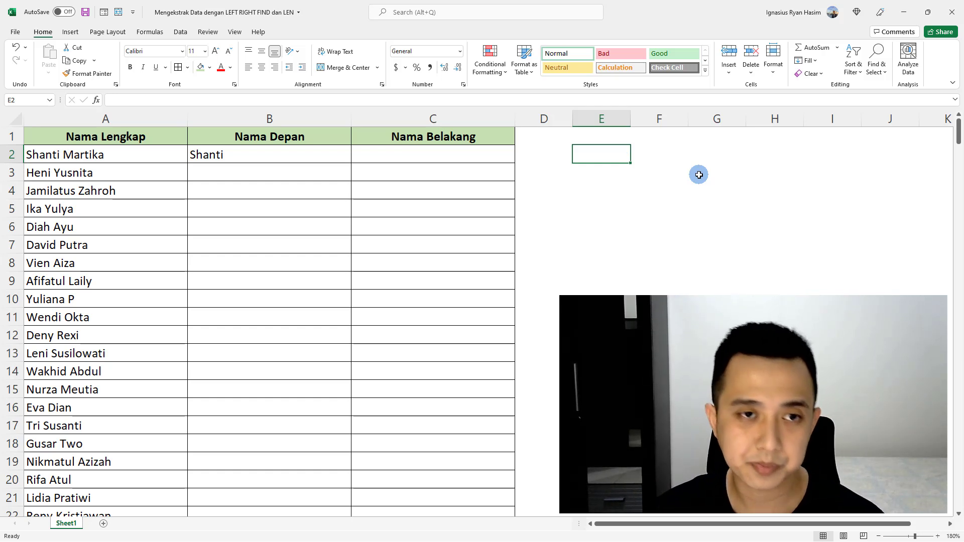
double_click(263, 156)
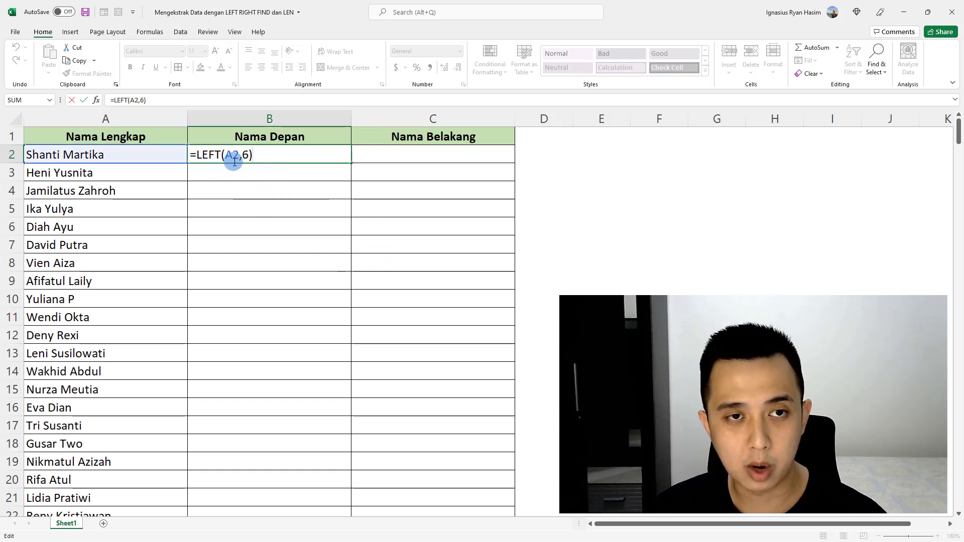
double_click(246, 155)
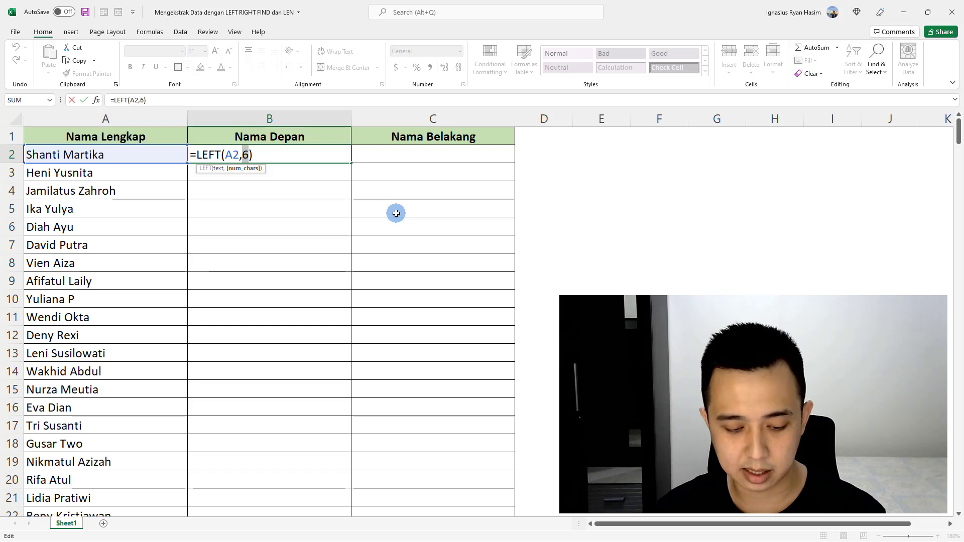
type("find")
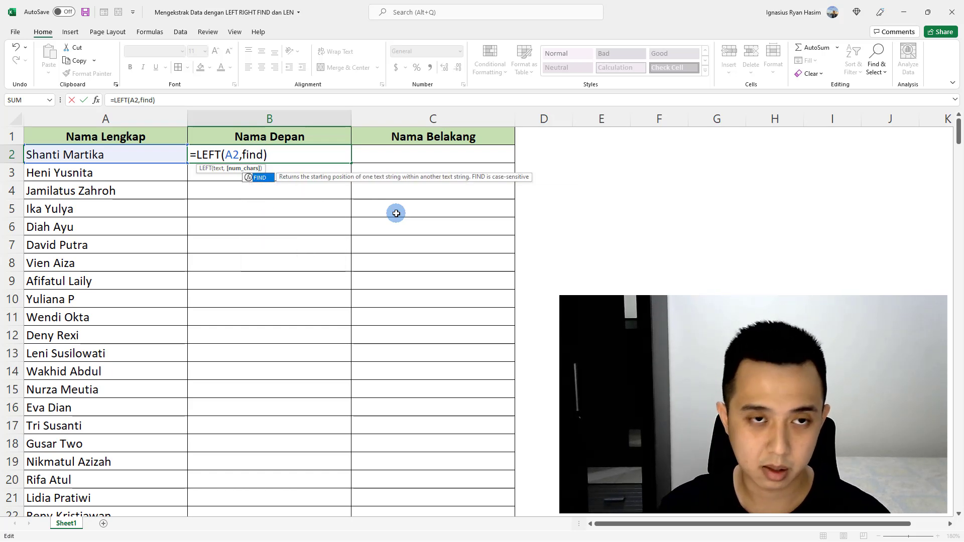
type("(")
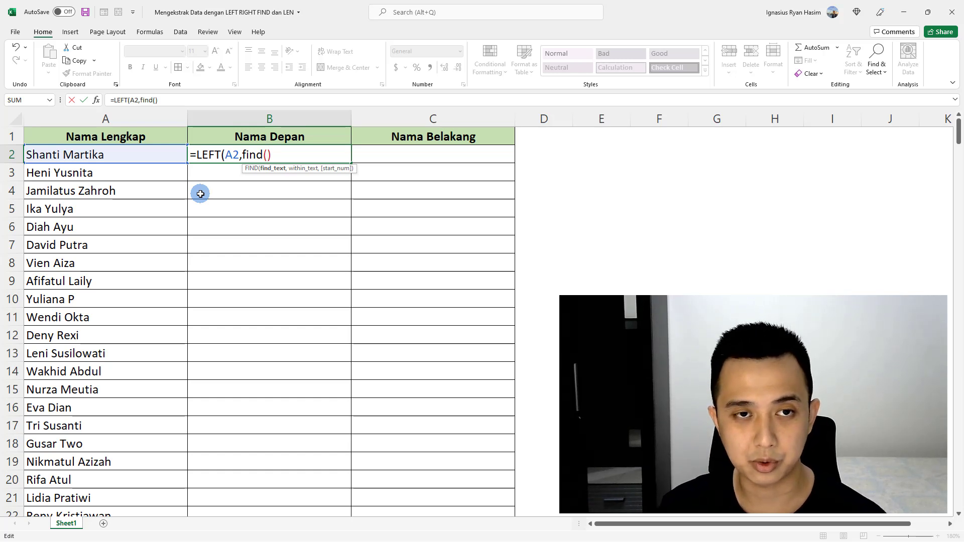
type("\" ")
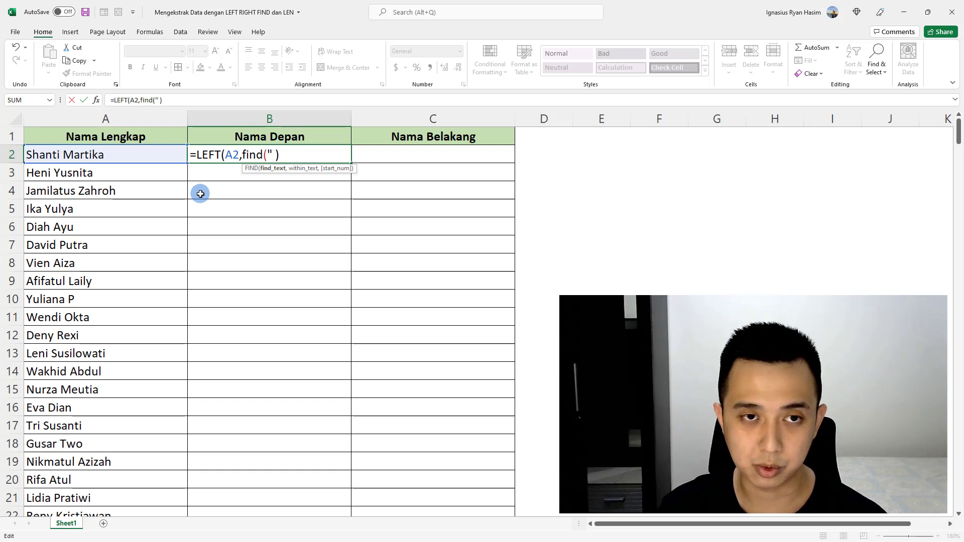
type("\",")
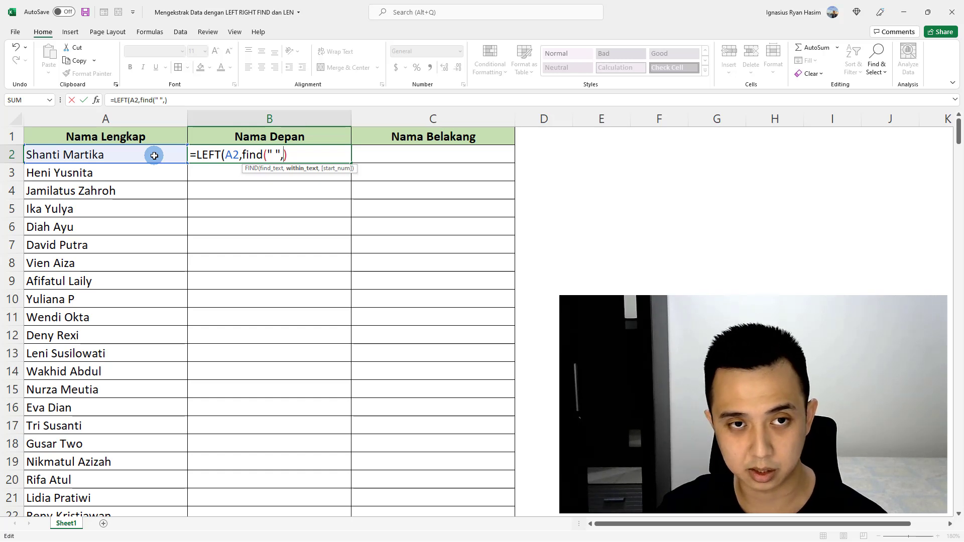
left_click(154, 155)
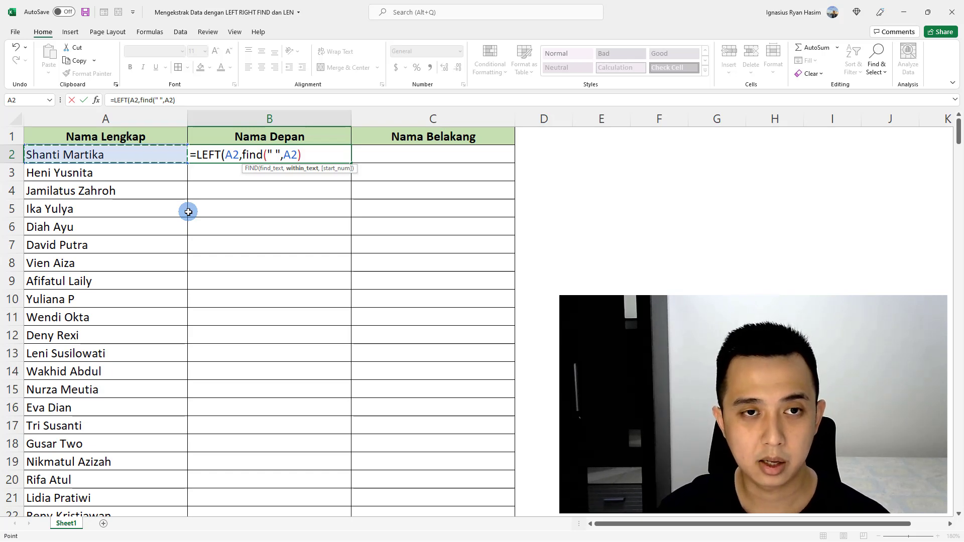
type(")")
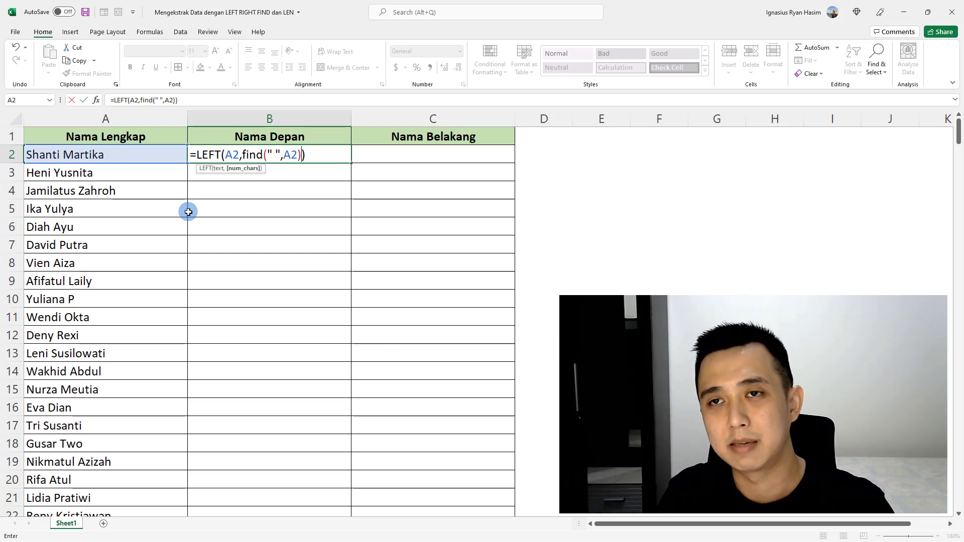
type("-1")
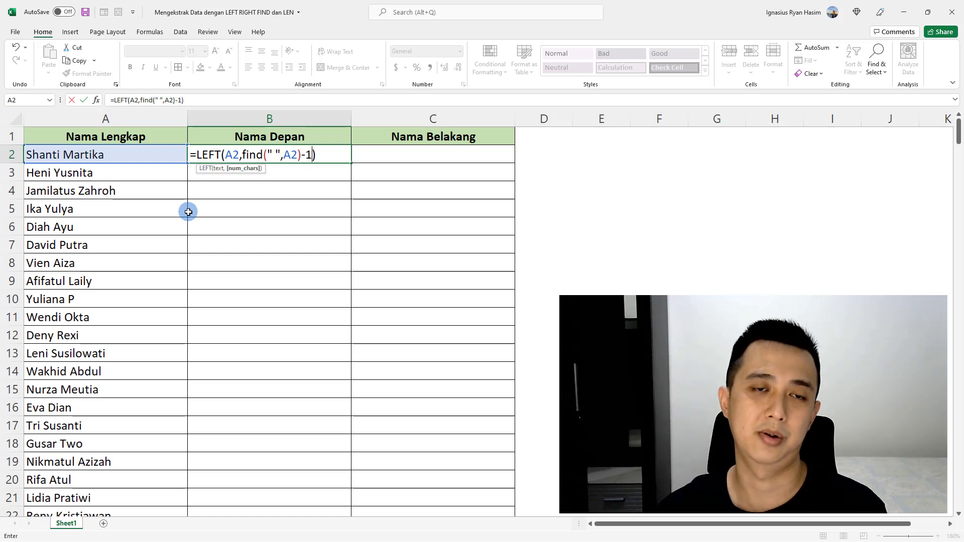
key("ctrl+Return")
key("F2")
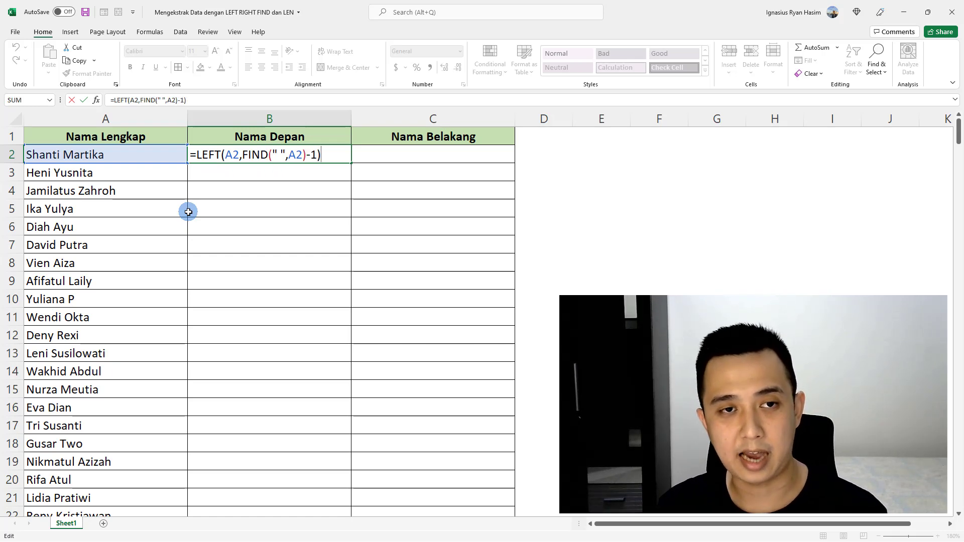
key("Return")
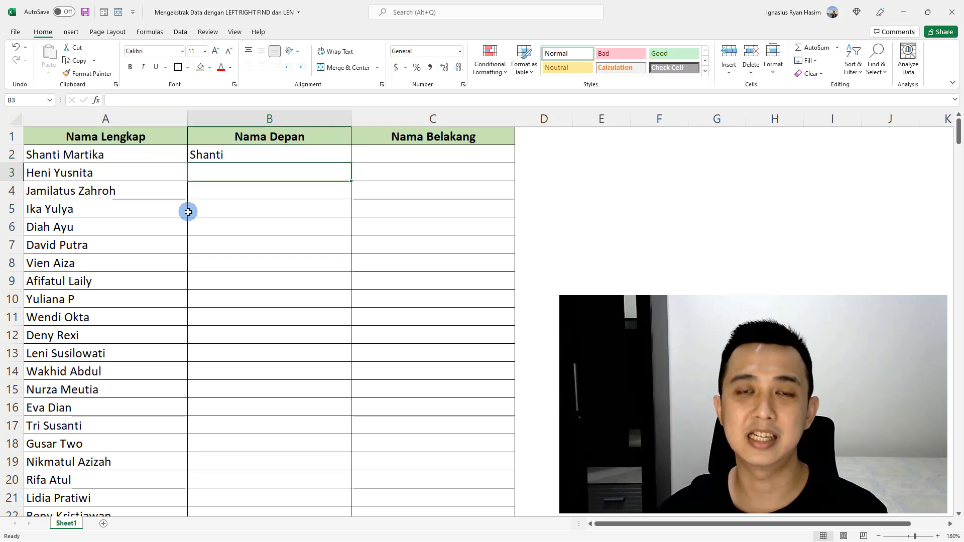
key("Up")
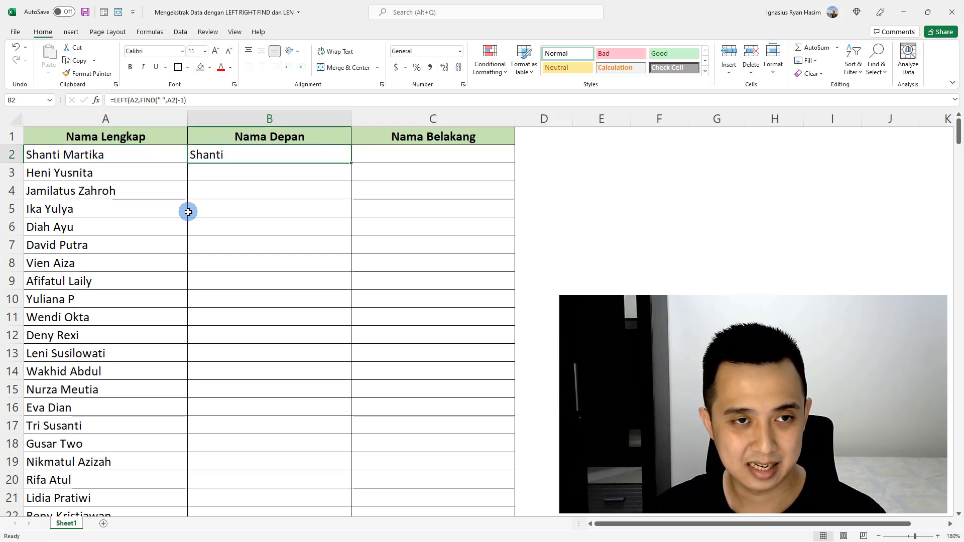
key("F2")
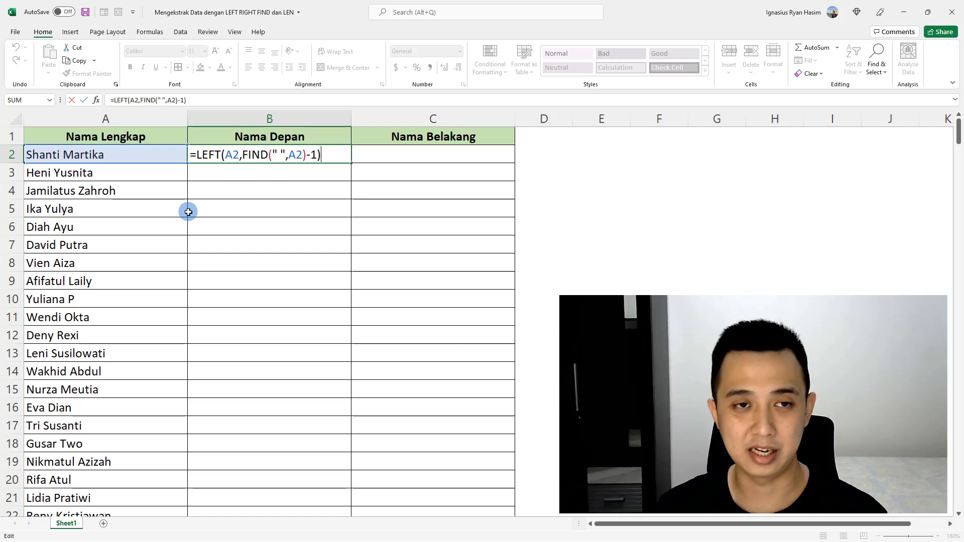
left_click_drag(242, 155, 314, 156)
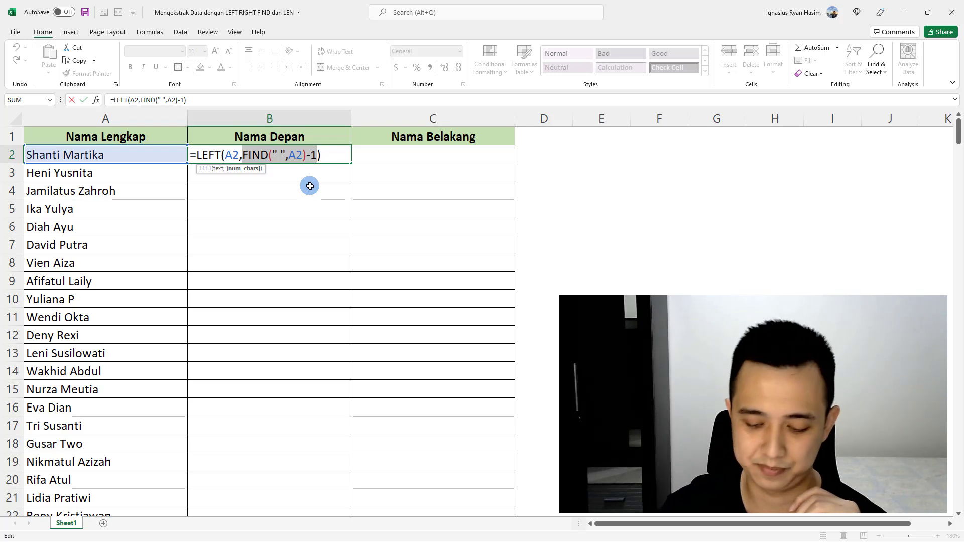
key("Return")
left_click(314, 155)
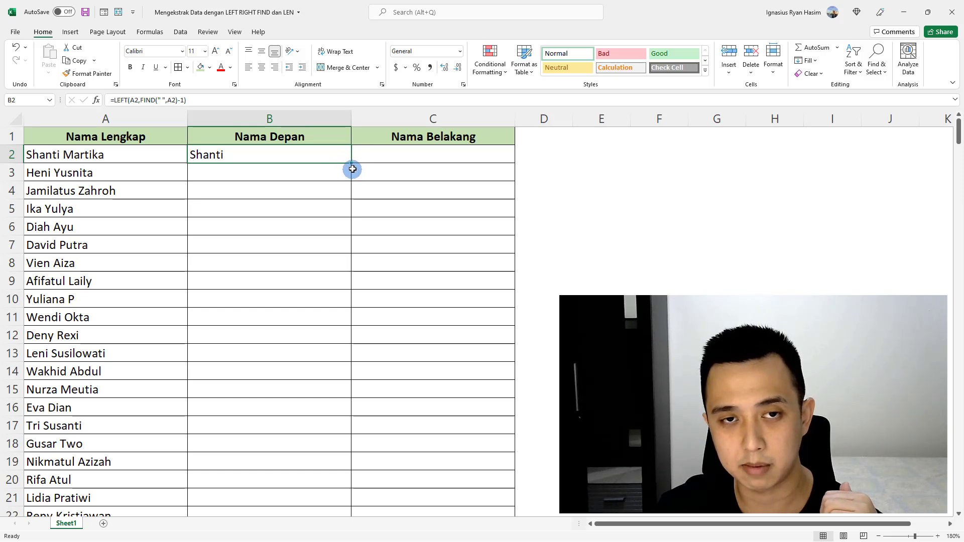
Step: Copy the LEFT/FIND first-name formula down column B and verify B3's references
double_click(352, 163)
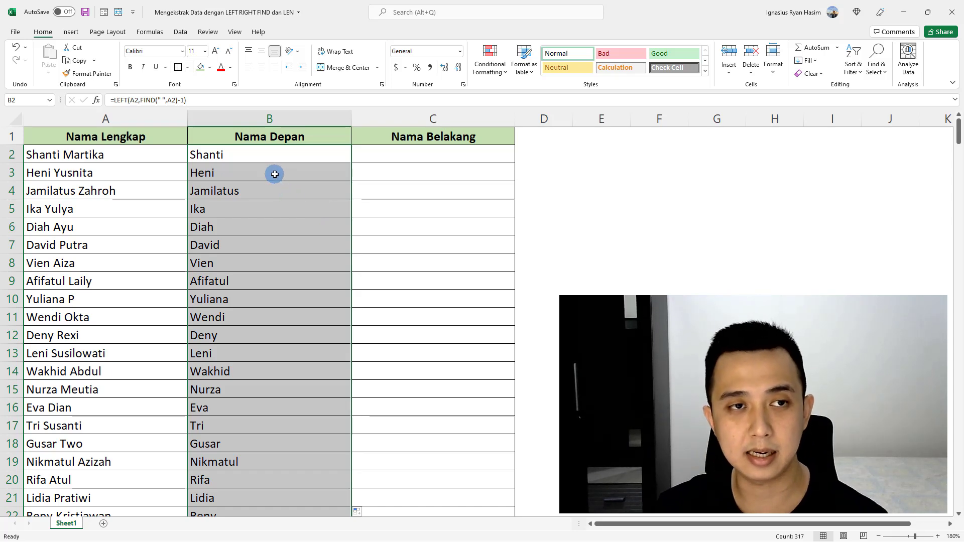
left_click(275, 174)
double_click(274, 174)
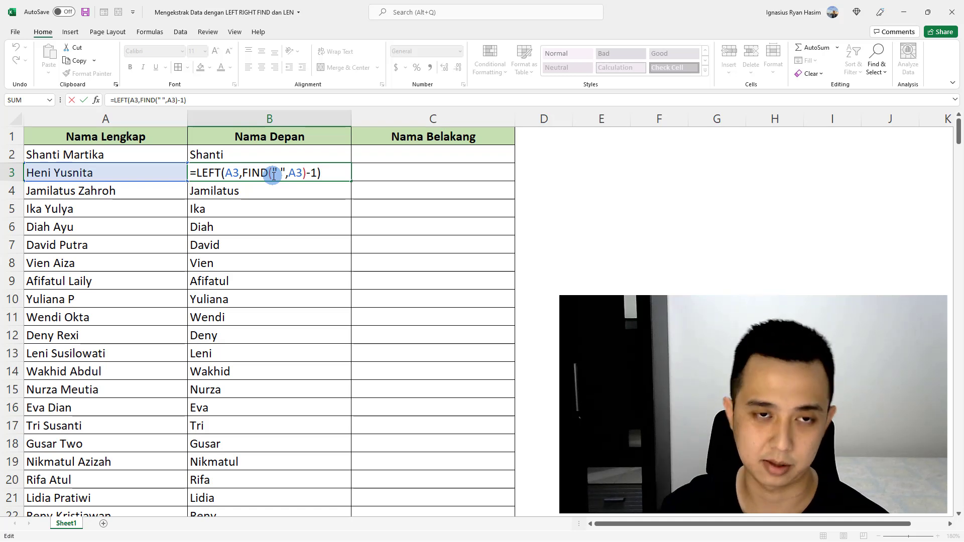
key("Return")
left_click(410, 159)
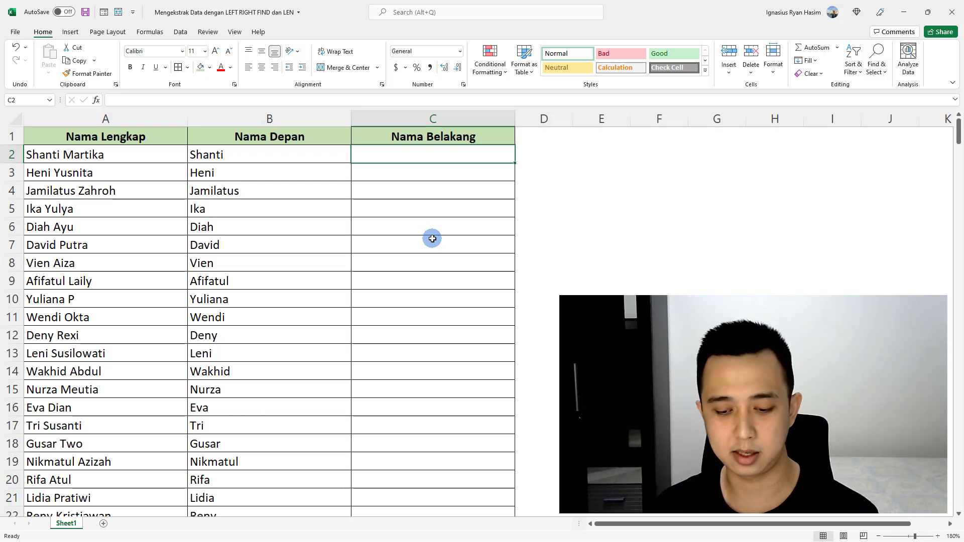
Step: Enter =RIGHT(A2,7) in C2 so it returns 'Martika'
type("=right(")
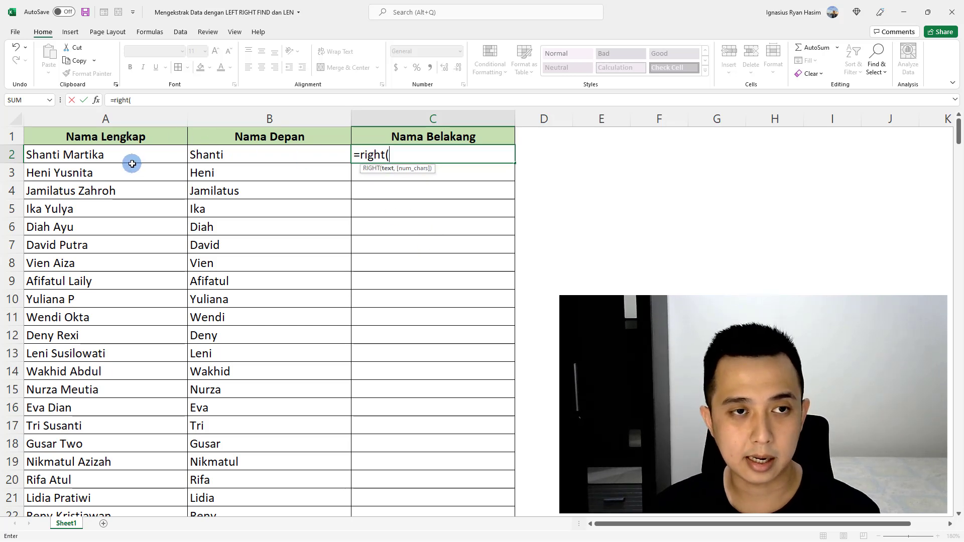
left_click(127, 159)
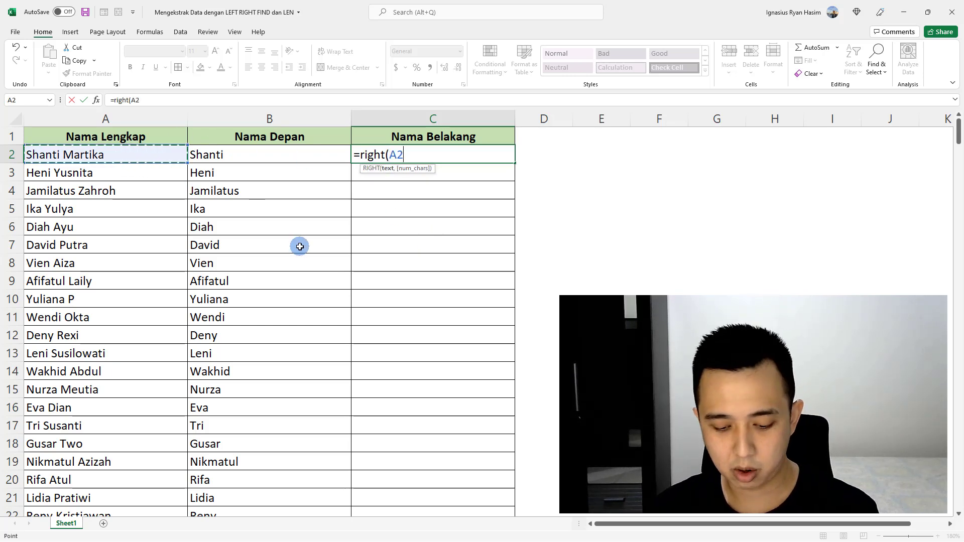
type(",7")
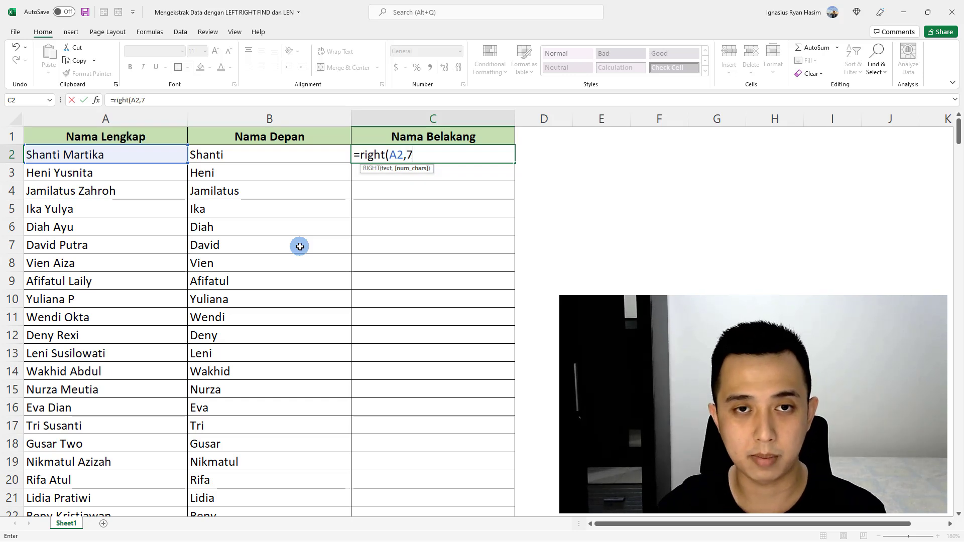
type(")")
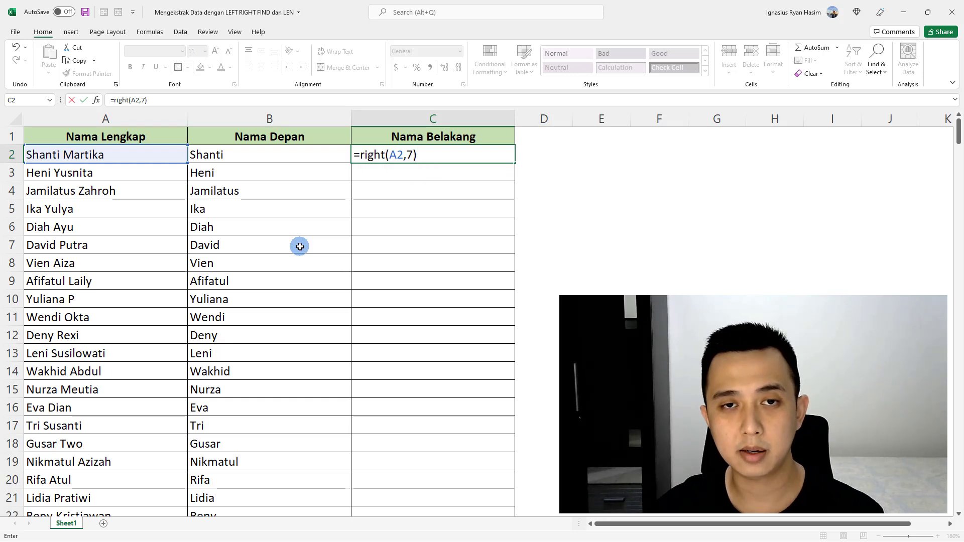
key("Return")
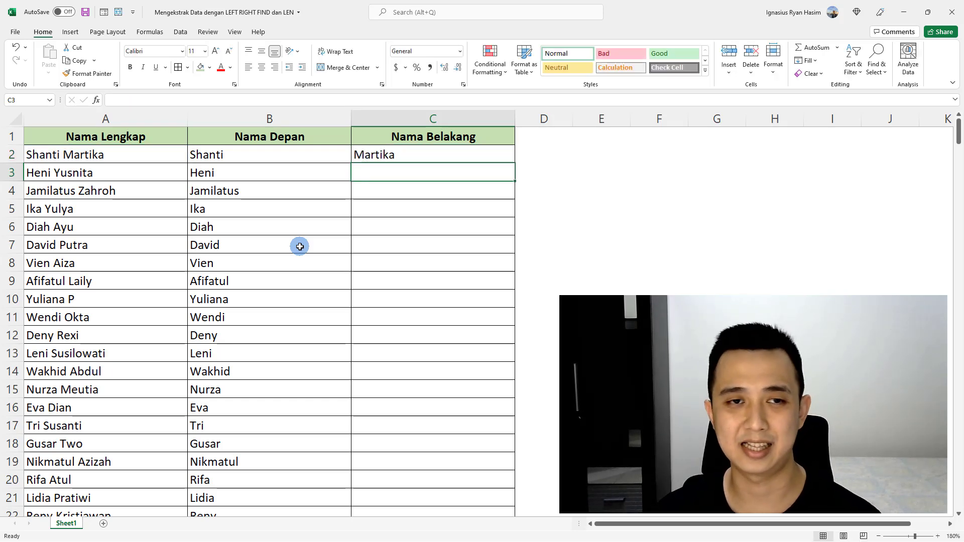
Step: Fill C2's RIGHT formula down the whole Nama Belakang column
left_click(422, 156)
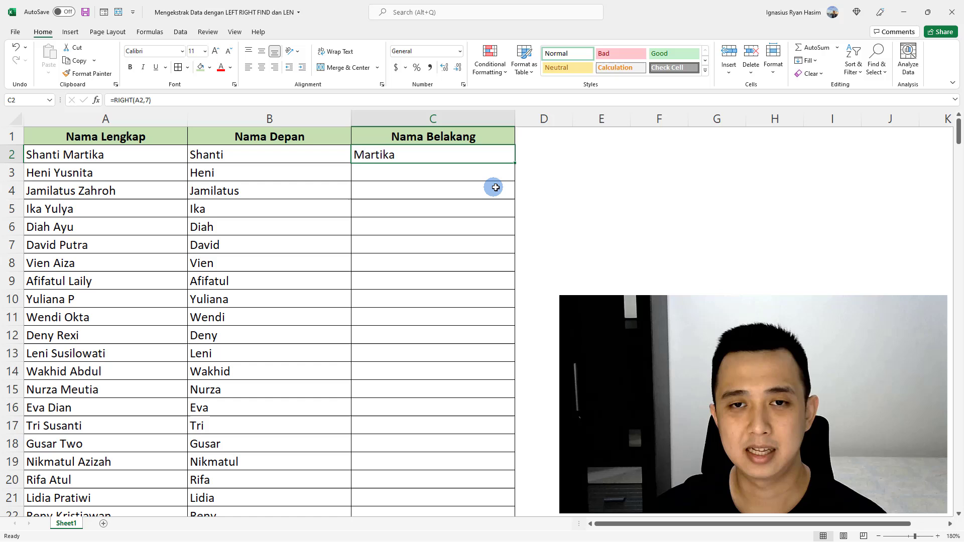
double_click(515, 165)
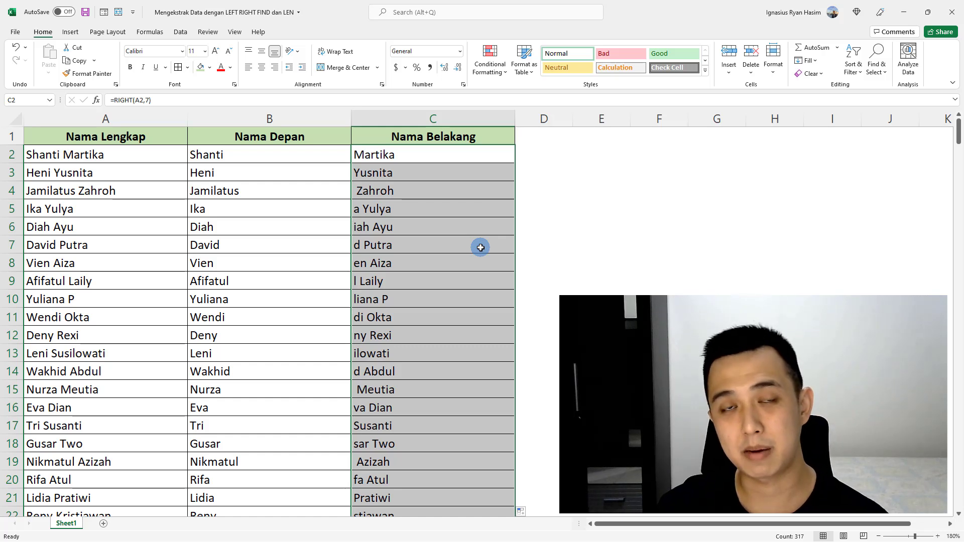
left_click(433, 156)
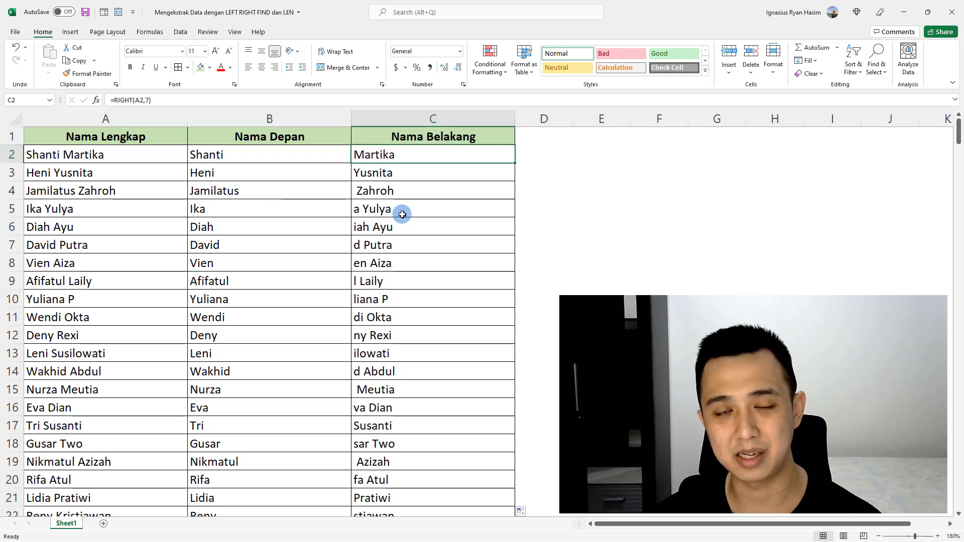
Step: Delete the wrong RIGHT results from C3 down to the last row
key("Down")
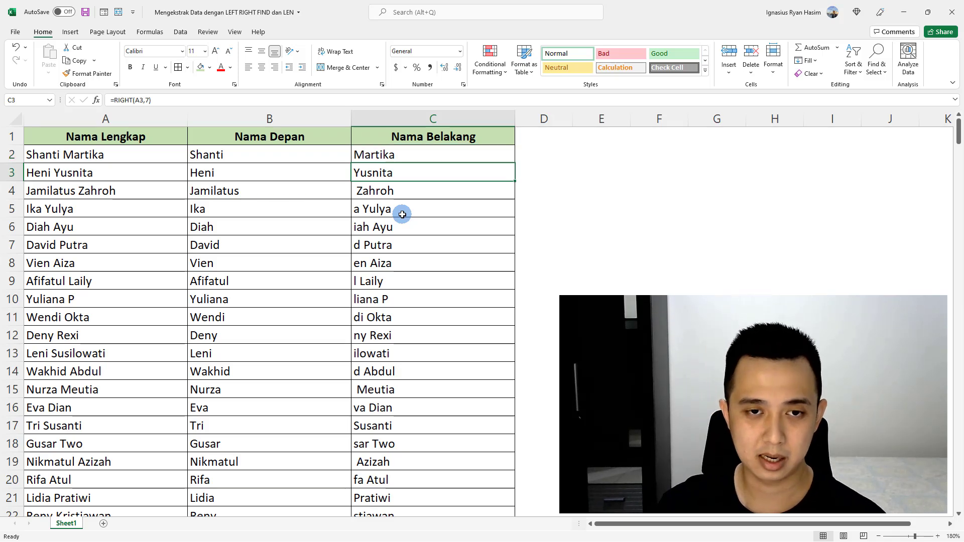
key("ctrl+shift+Down")
key("Delete")
key("ctrl+BackSpace")
key("Up")
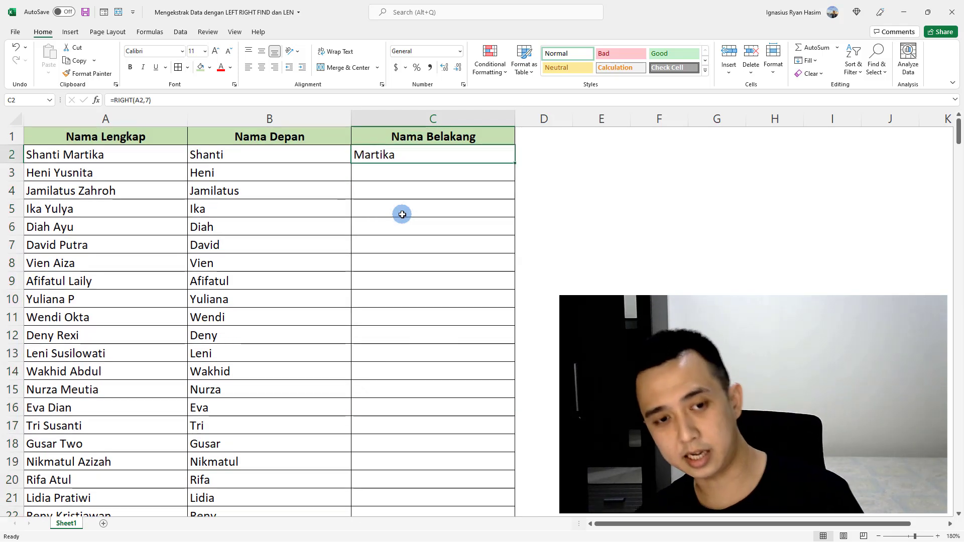
Step: Review C2's =RIGHT(A2,7) formula and confirm it unchanged
key("F2")
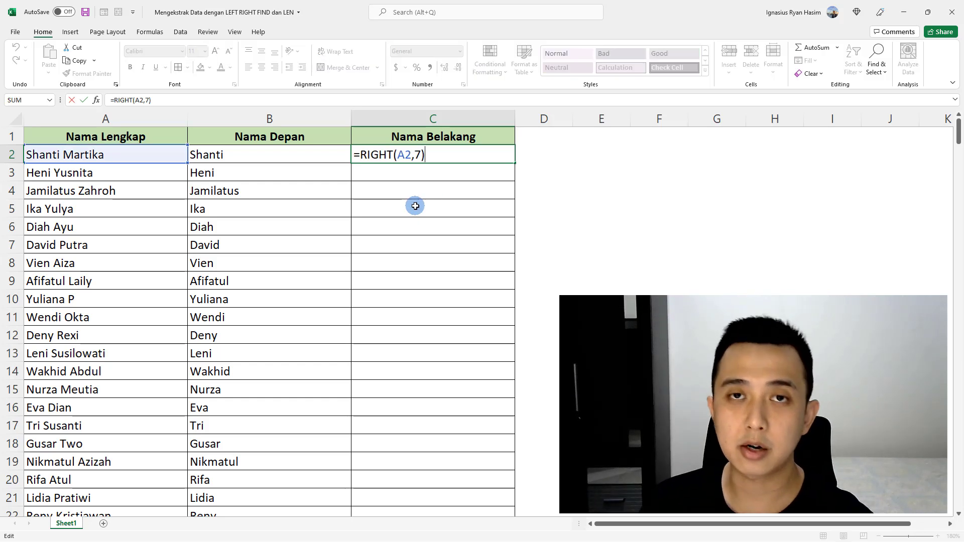
double_click(416, 155)
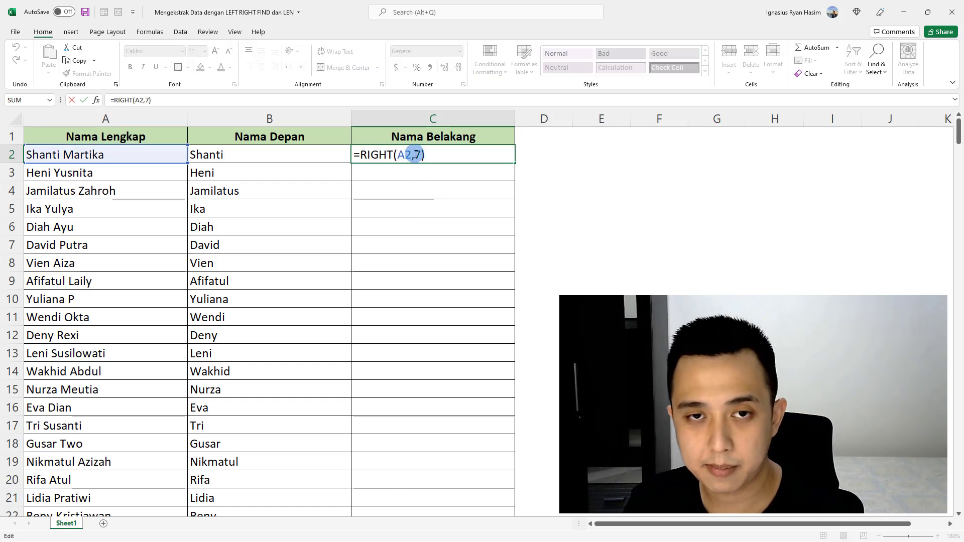
left_click(428, 157)
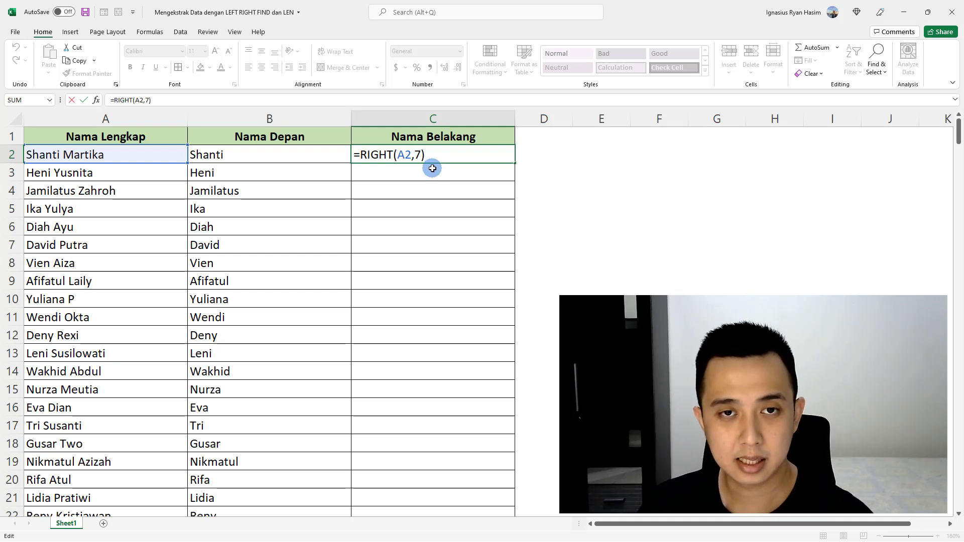
key("Return")
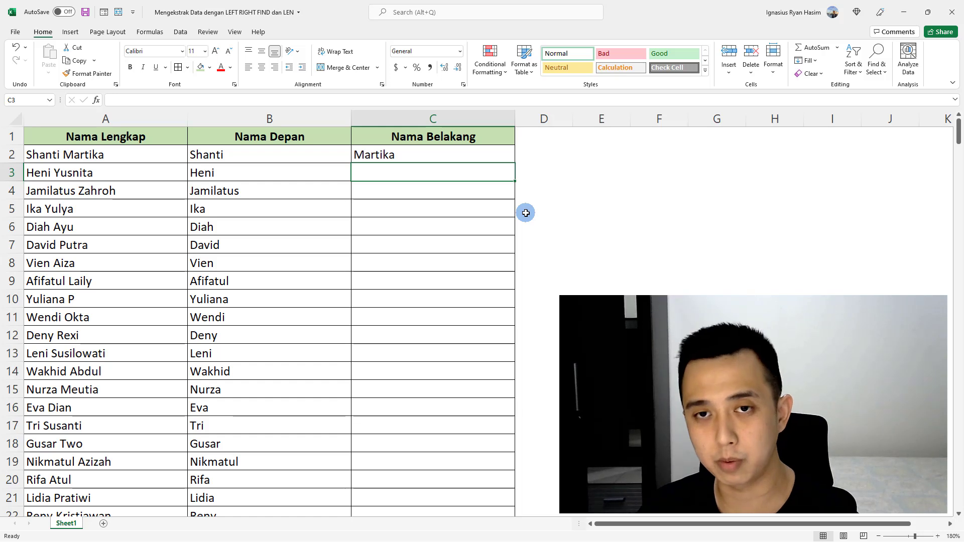
left_click(592, 155)
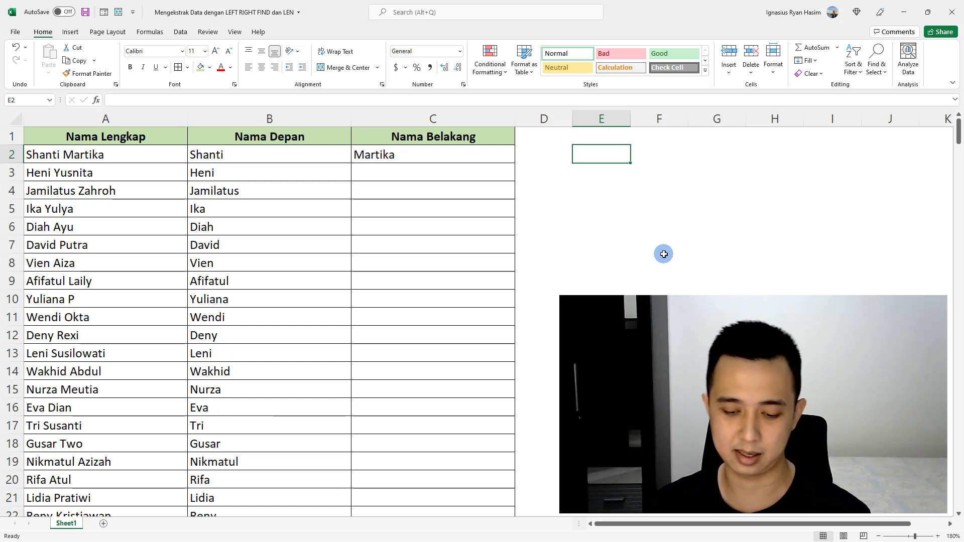
type("=len")
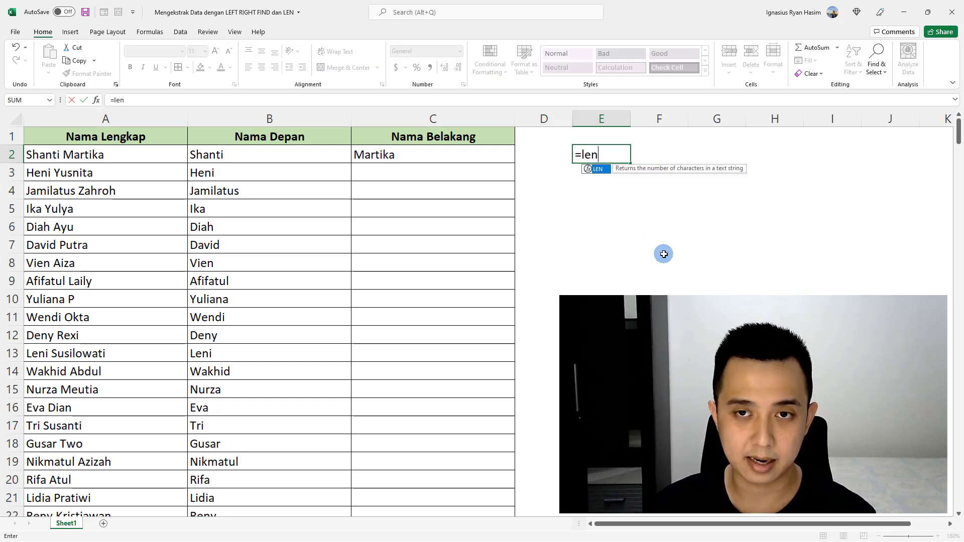
type("(")
left_click(74, 156)
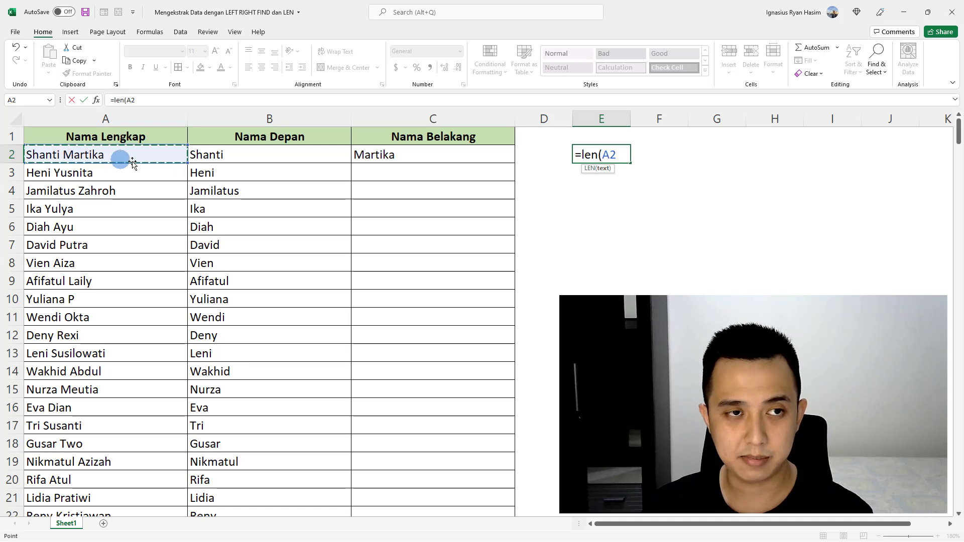
type(")")
key("Return")
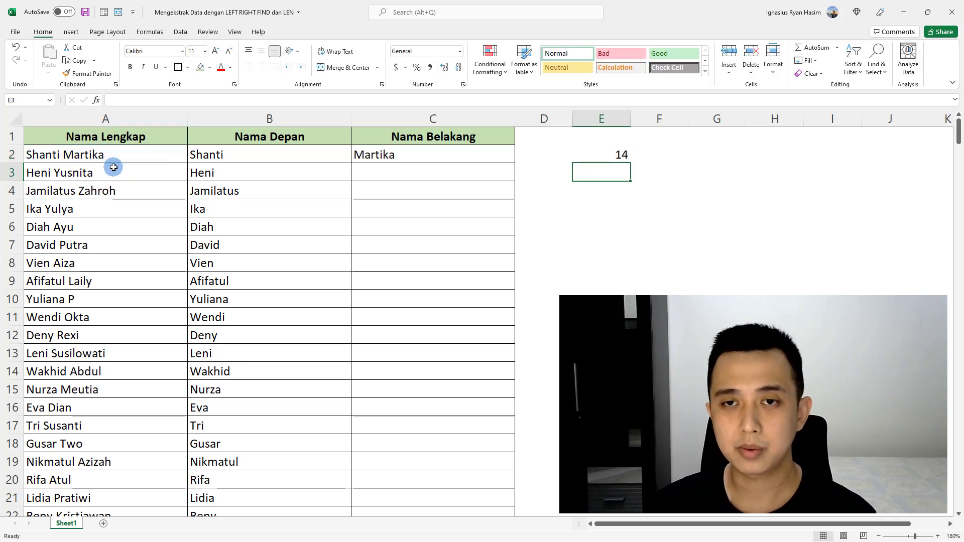
key("Up")
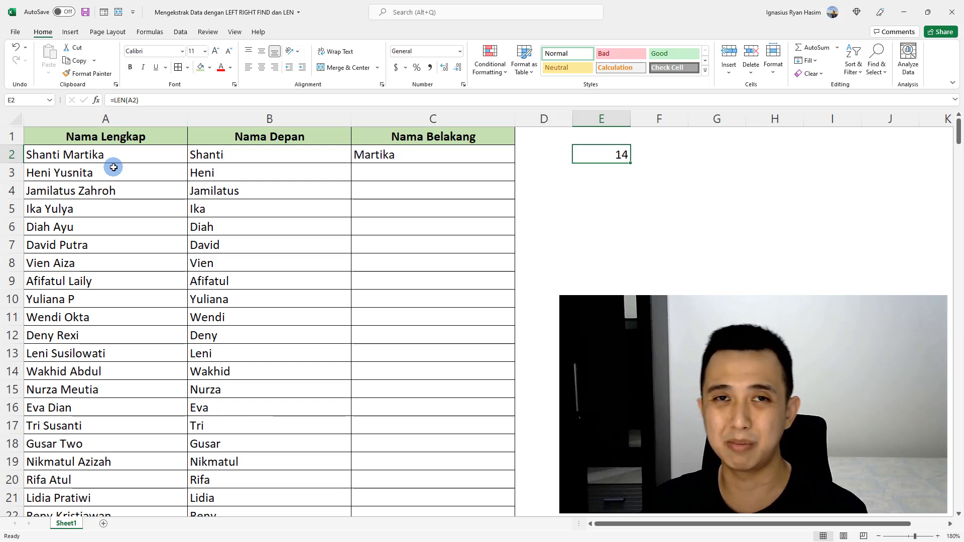
Step: Clear the E2 length test and delete the fixed 7 from C2's RIGHT formula
key("Delete")
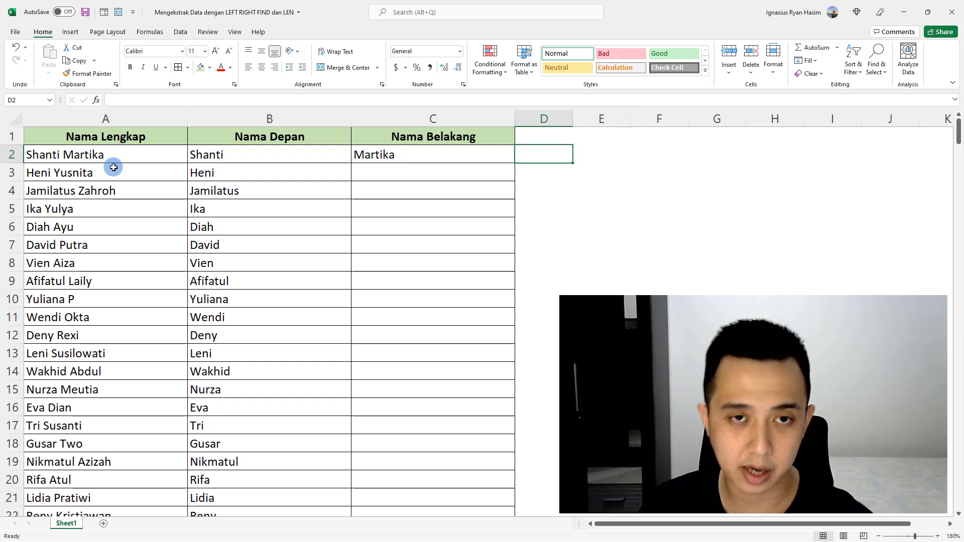
key("Left")
key("Left")
key("F2")
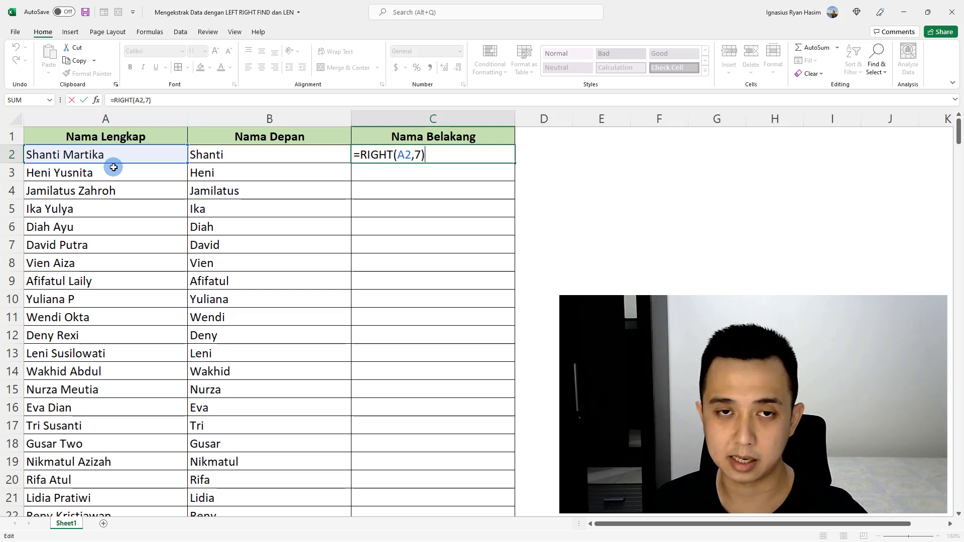
key("Left")
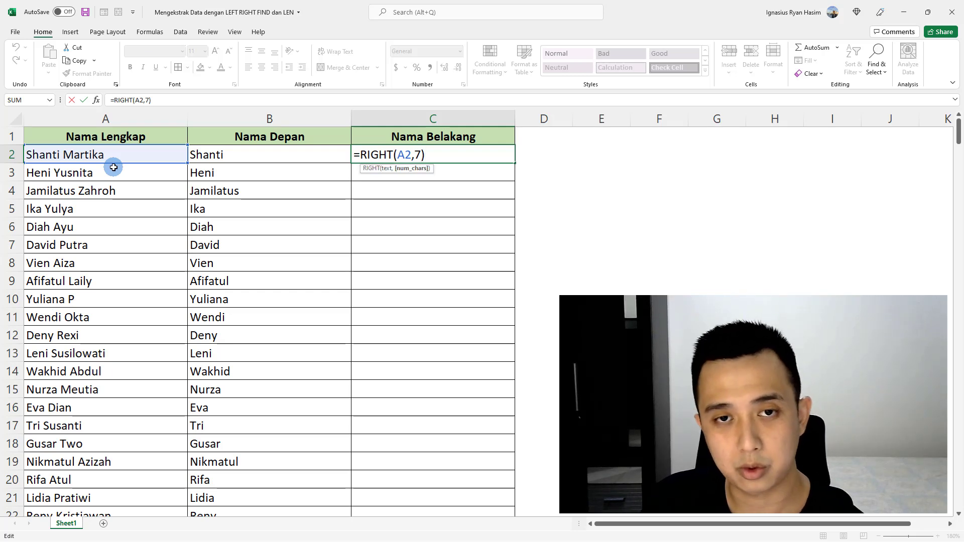
key("BackSpace")
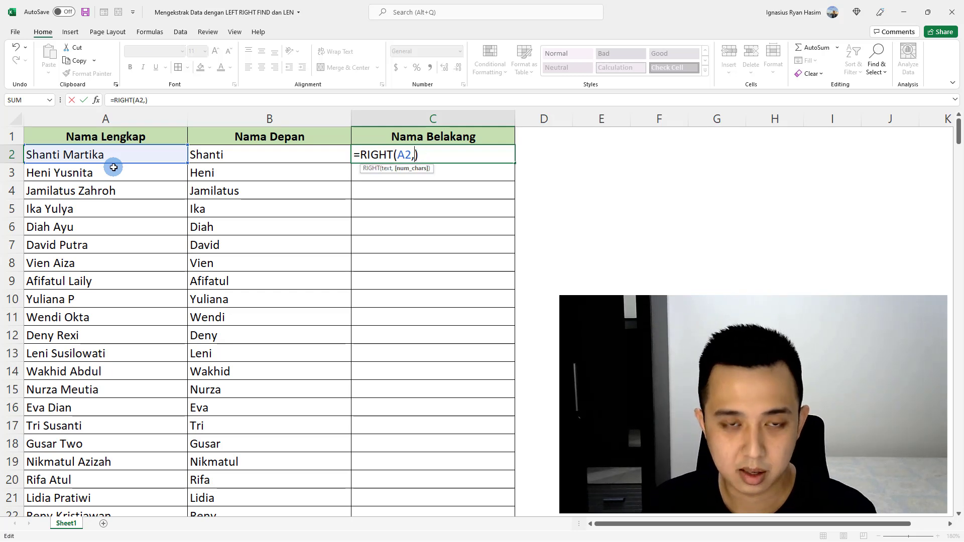
Step: Use FIND(" ",A2) as RIGHT's character count in C2, still showing 'Martika'
type("fin")
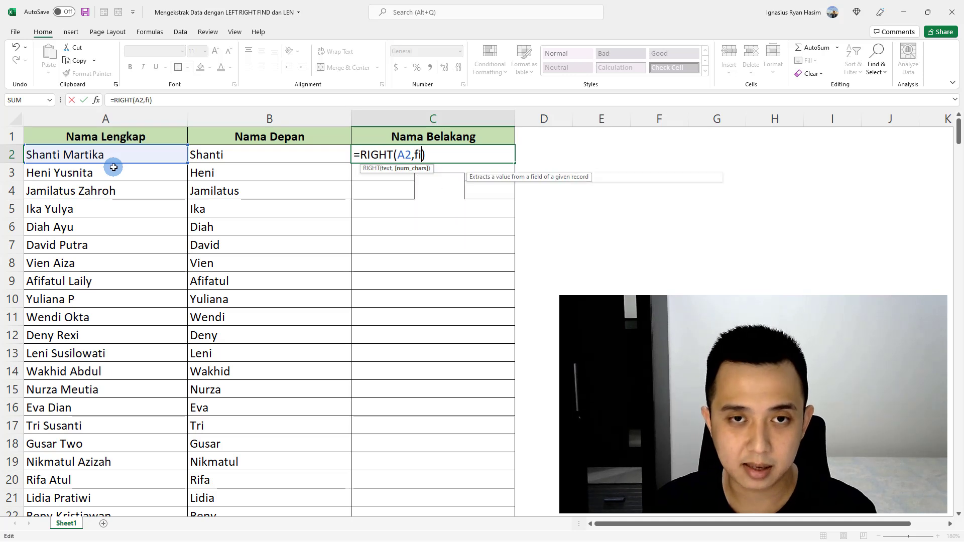
type("d")
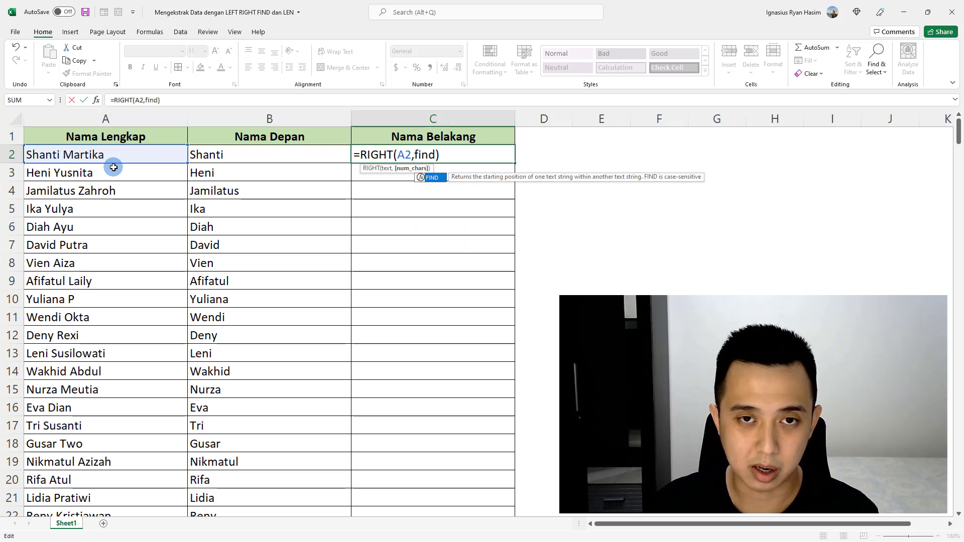
type("(")
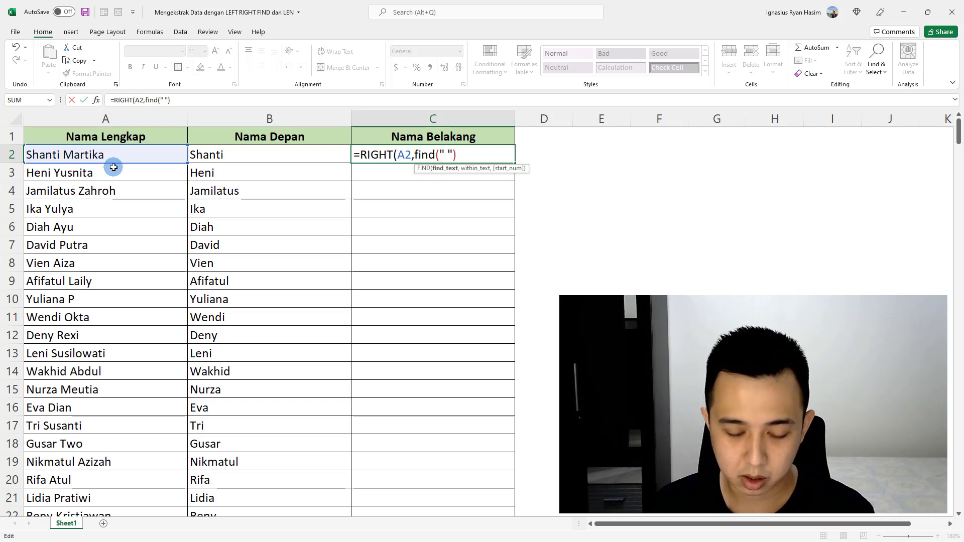
type(",")
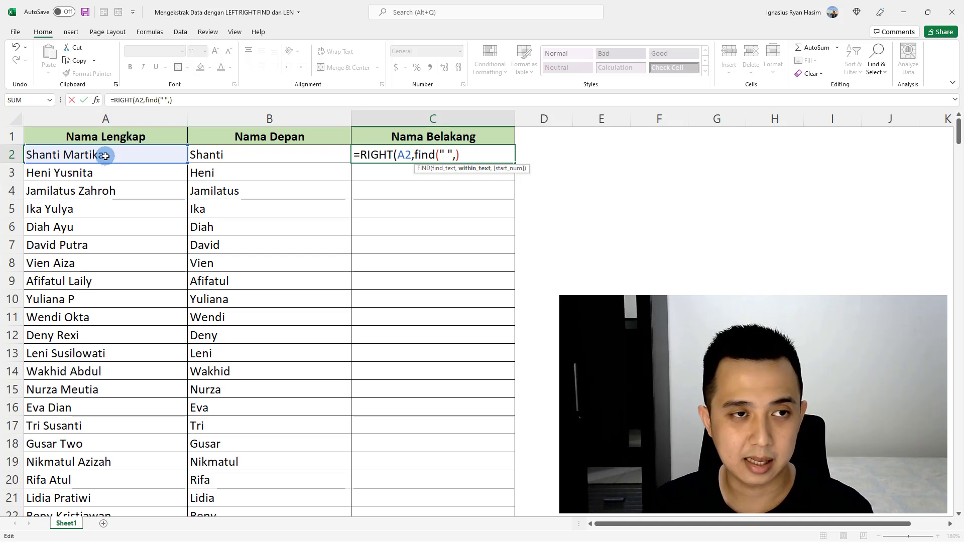
left_click(109, 157)
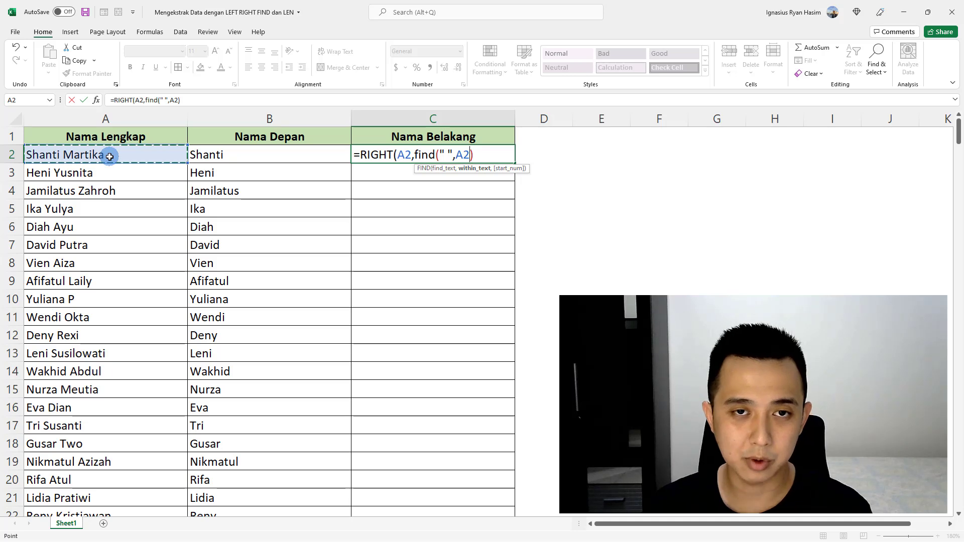
left_click(484, 154)
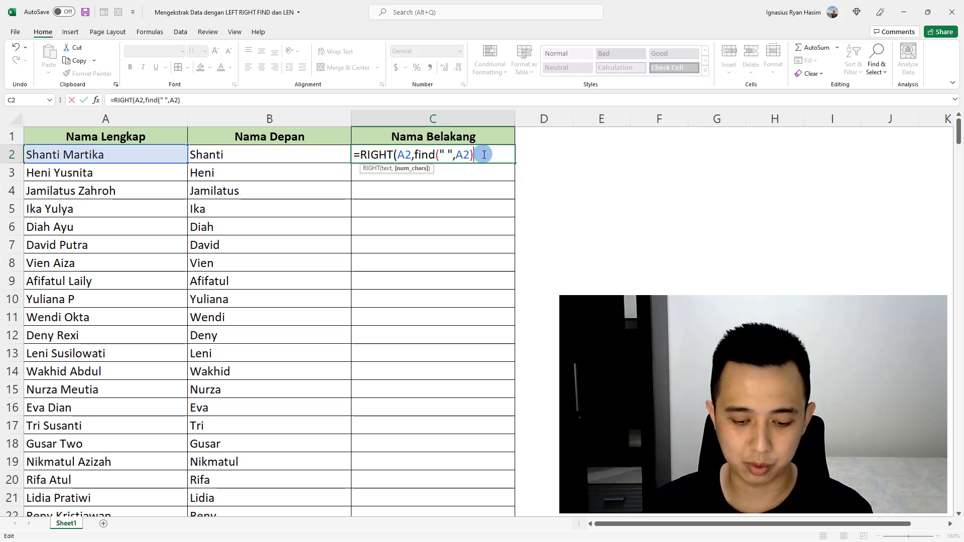
type(")")
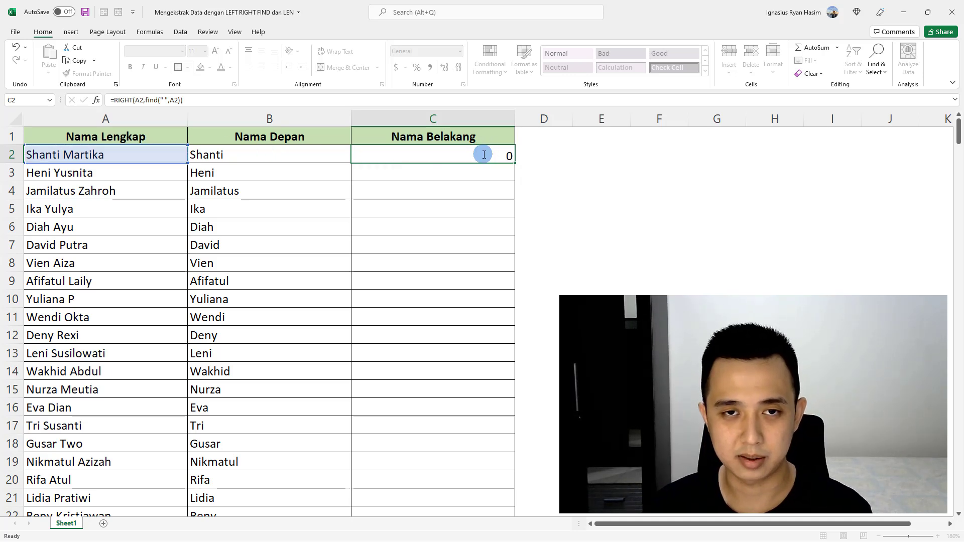
key("Return")
left_click(484, 154)
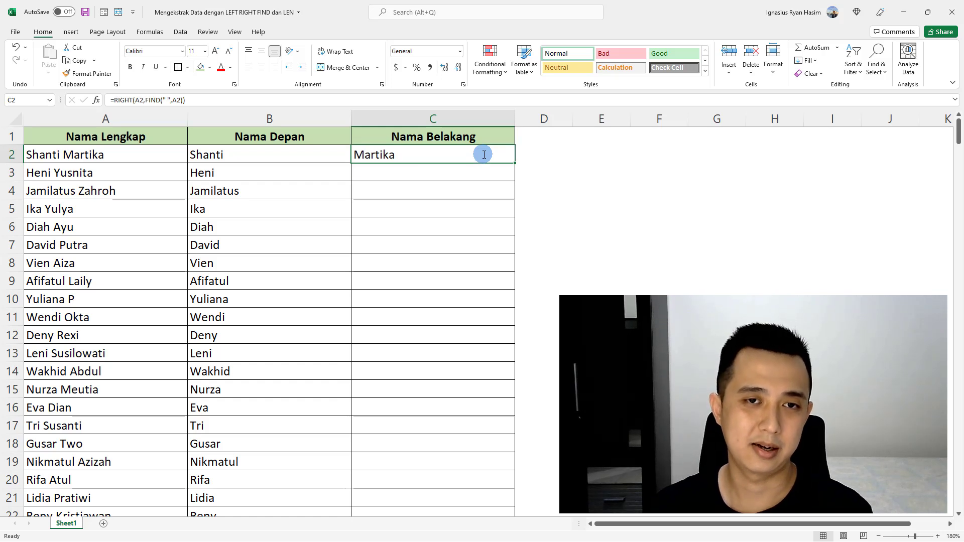
Step: Fill the C2 formula down column C and inspect C3's wrongly cut last name
double_click(515, 163)
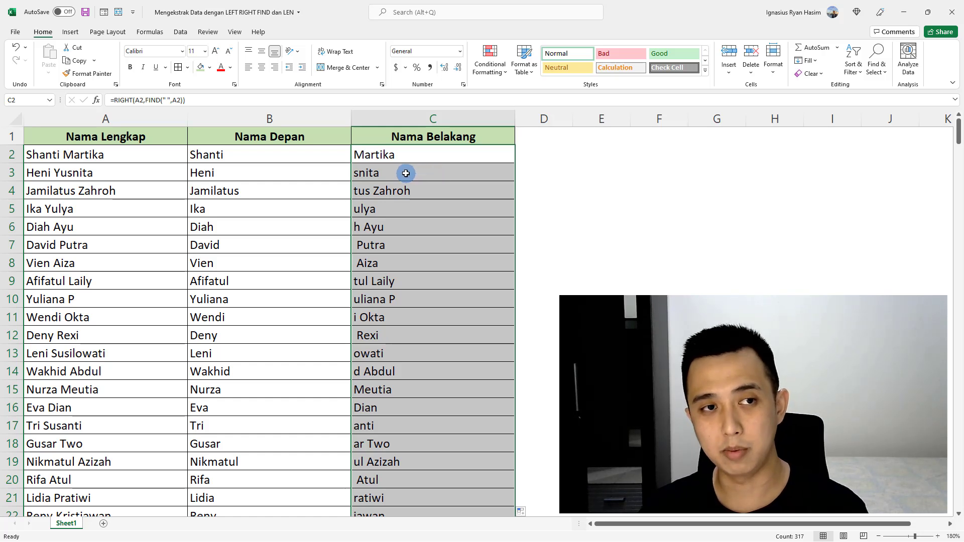
left_click(398, 157)
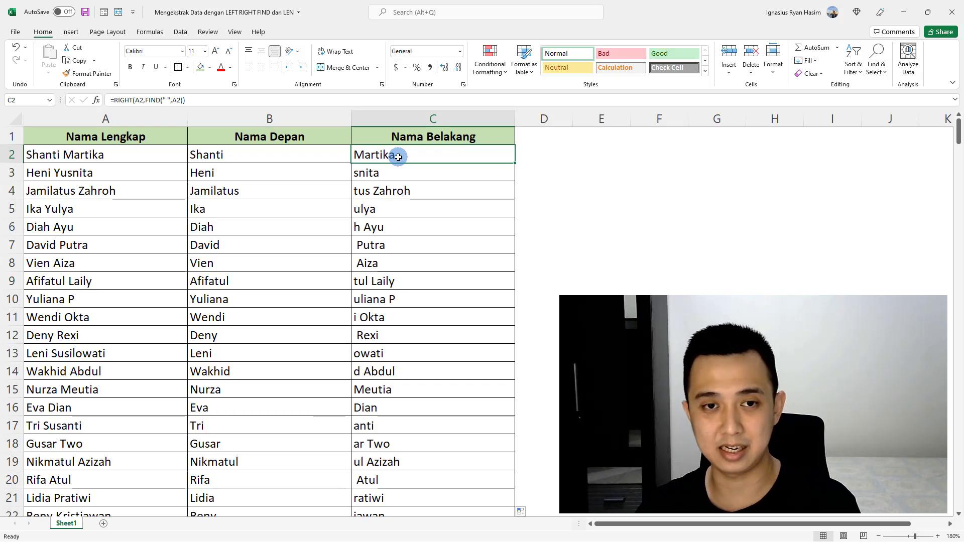
left_click(378, 176)
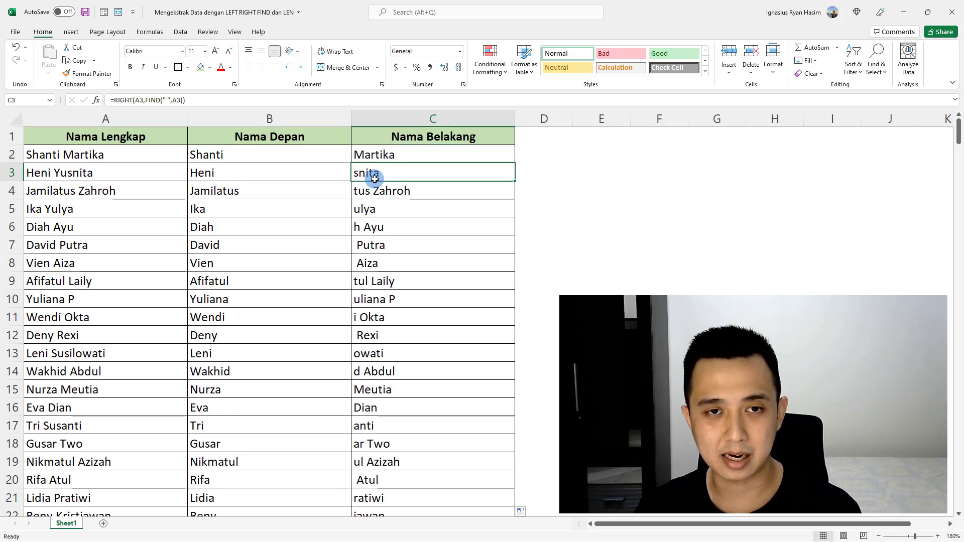
double_click(381, 176)
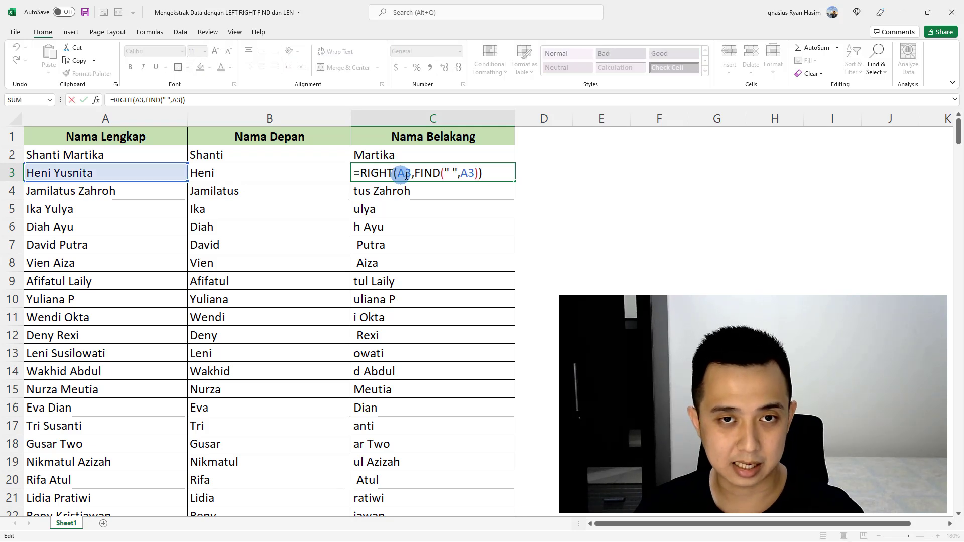
key("Return")
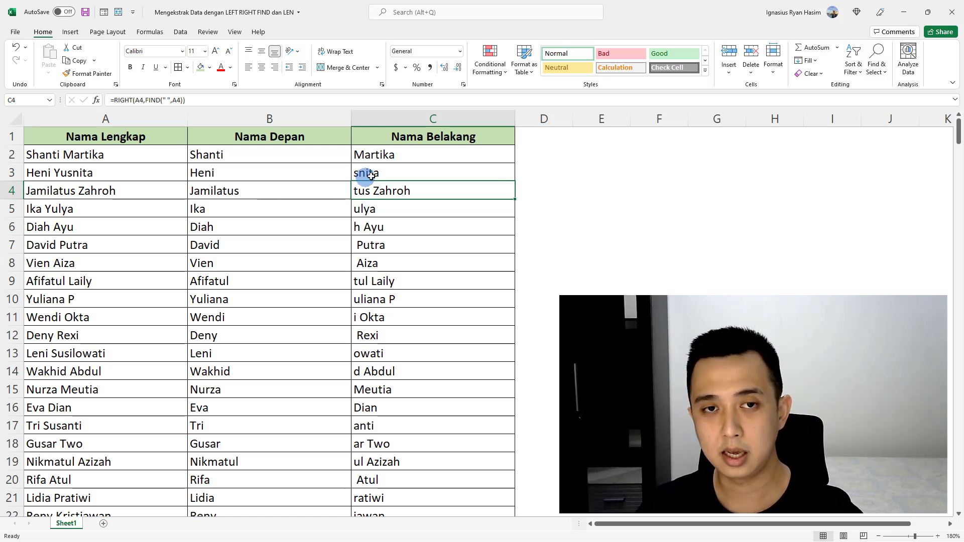
left_click(378, 174)
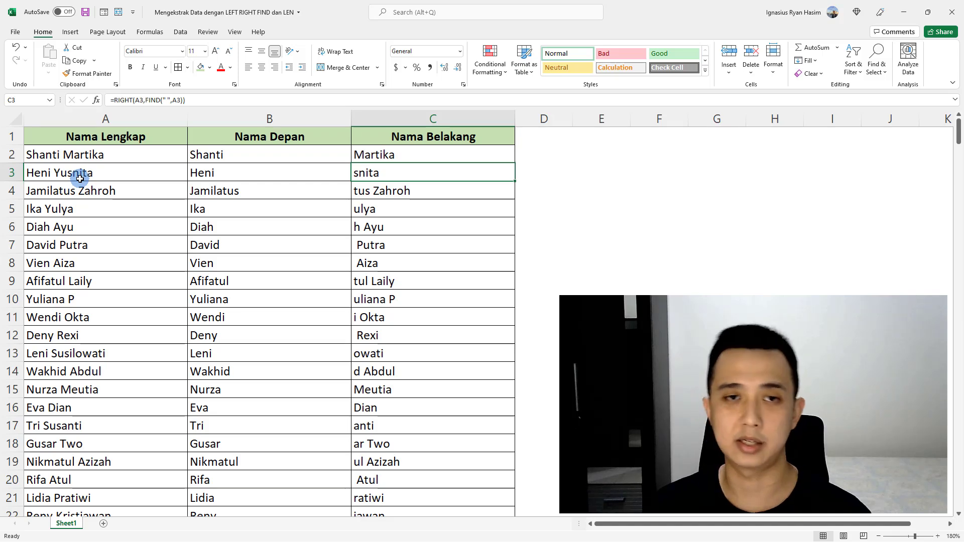
left_click(364, 153)
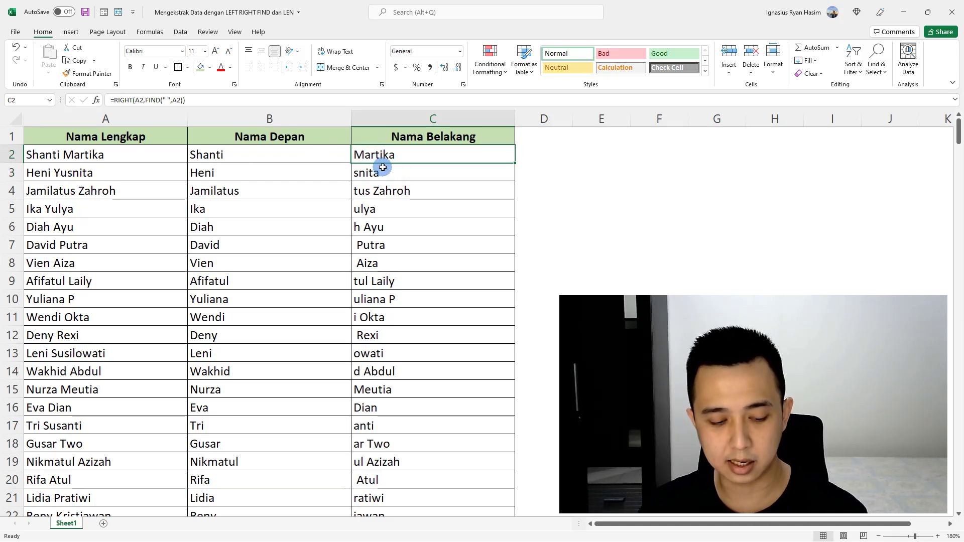
Step: Clear the wrong last-name results from C3 down to the bottom of column C
left_click(384, 175)
key("ctrl+shift+Down")
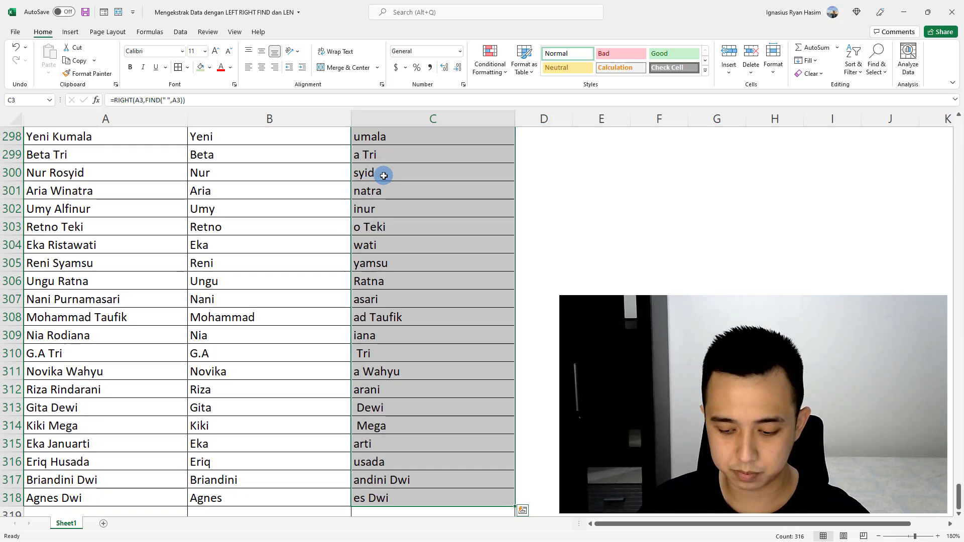
key("Delete")
key("Up")
Step: Change C2's formula to =RIGHT(A2,LEN(A2)-FIND(" ",A2)) so it returns Martika
key("F2")
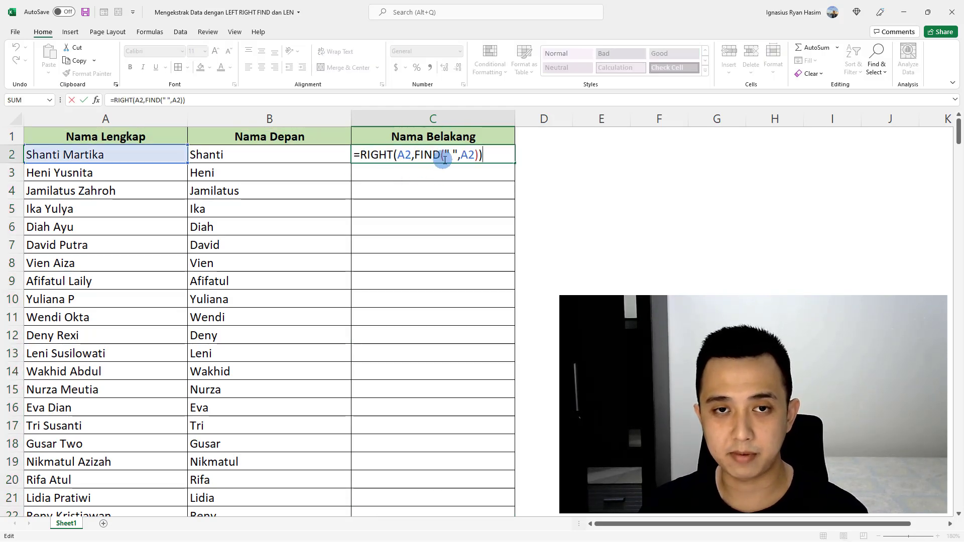
left_click(415, 156)
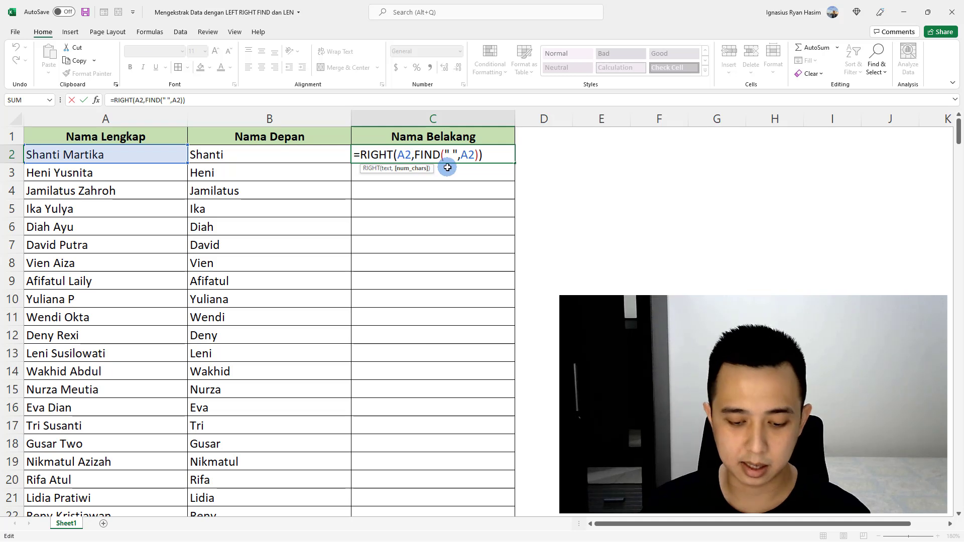
type("len(")
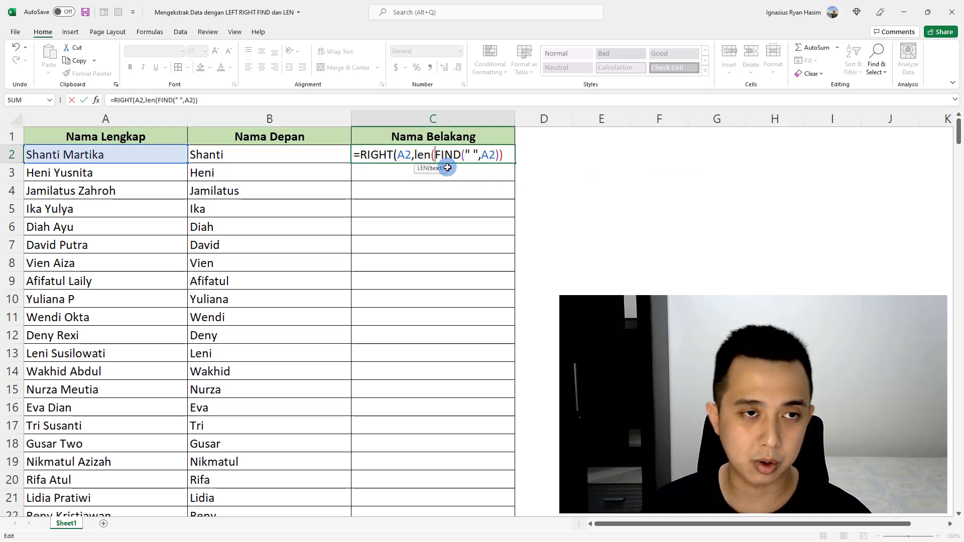
left_click(122, 153)
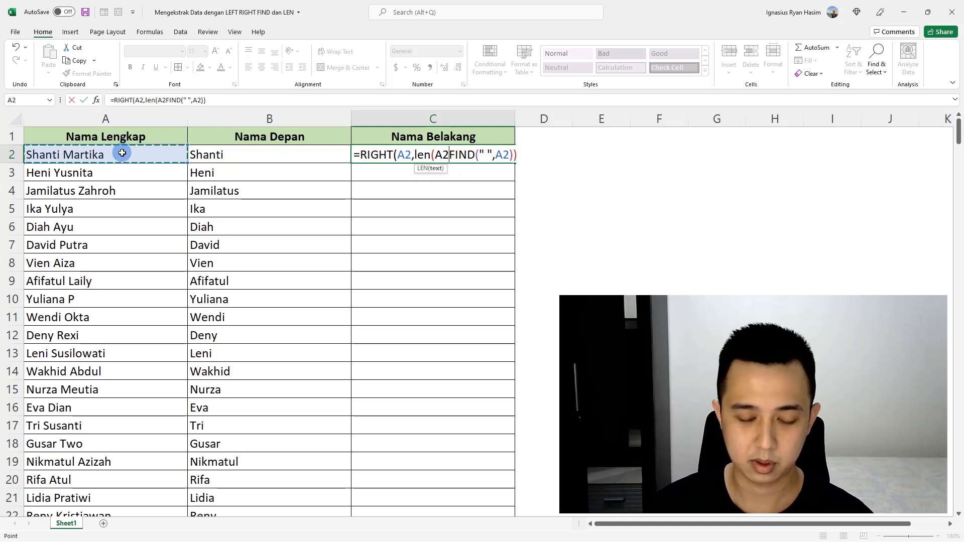
type(")")
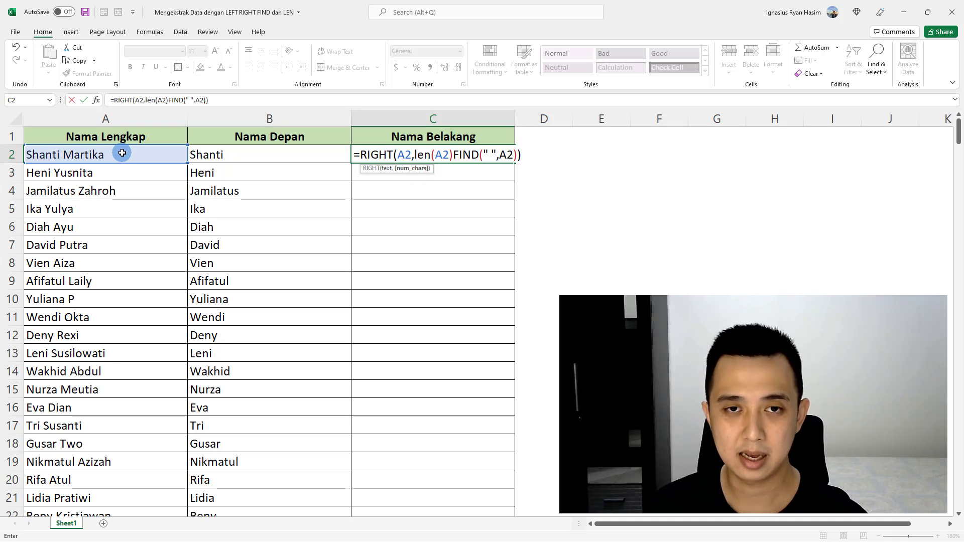
type("-")
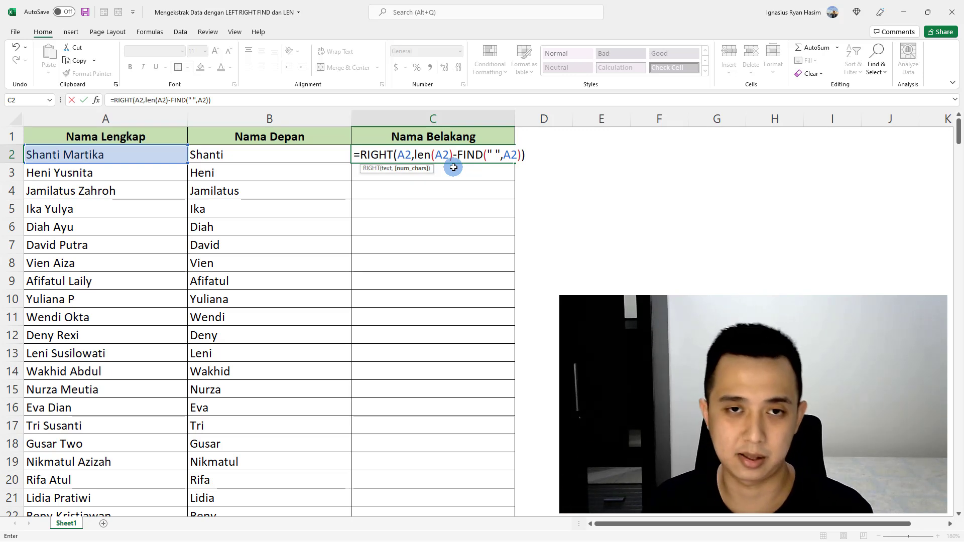
key("Return")
left_click(454, 155)
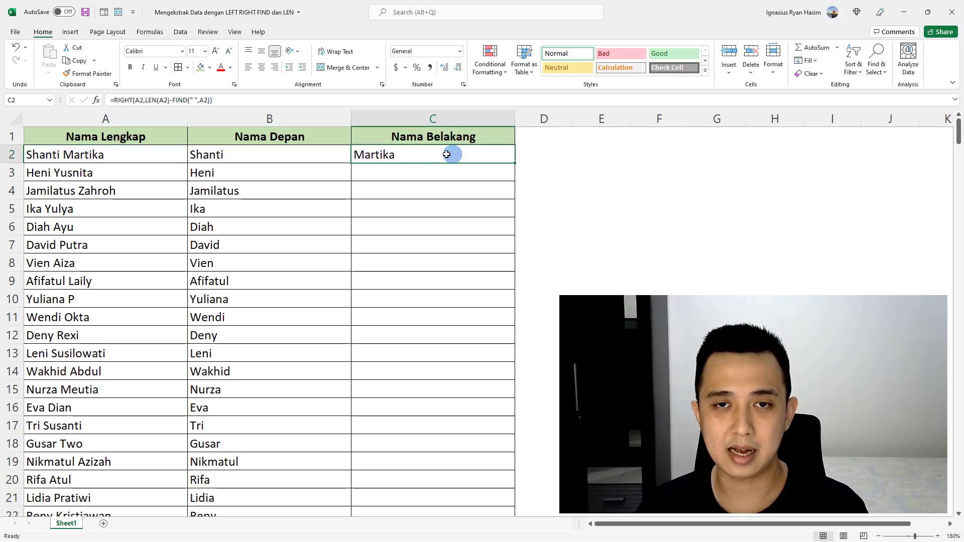
Step: Fill the corrected LEN/FIND formula down column C and check C6's formula
double_click(516, 163)
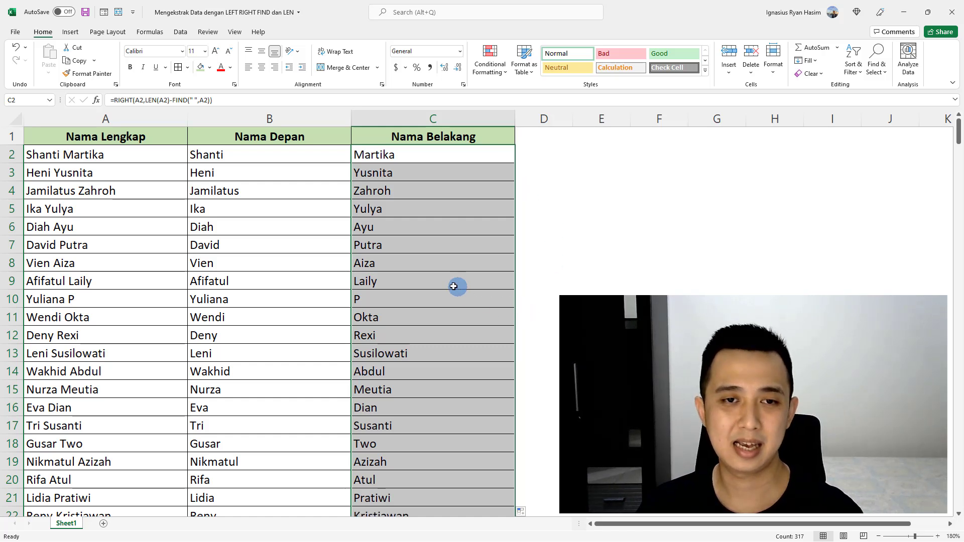
left_click(400, 227)
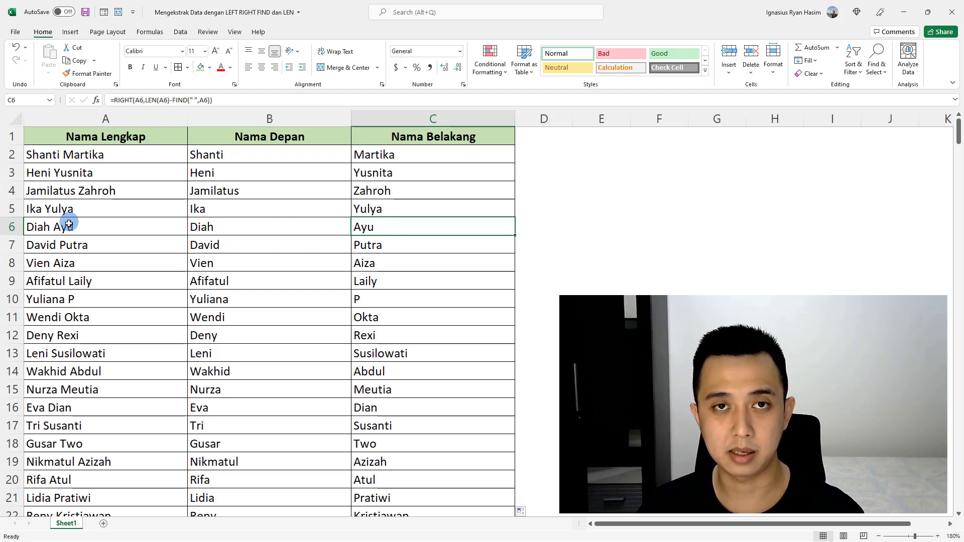
key("F2")
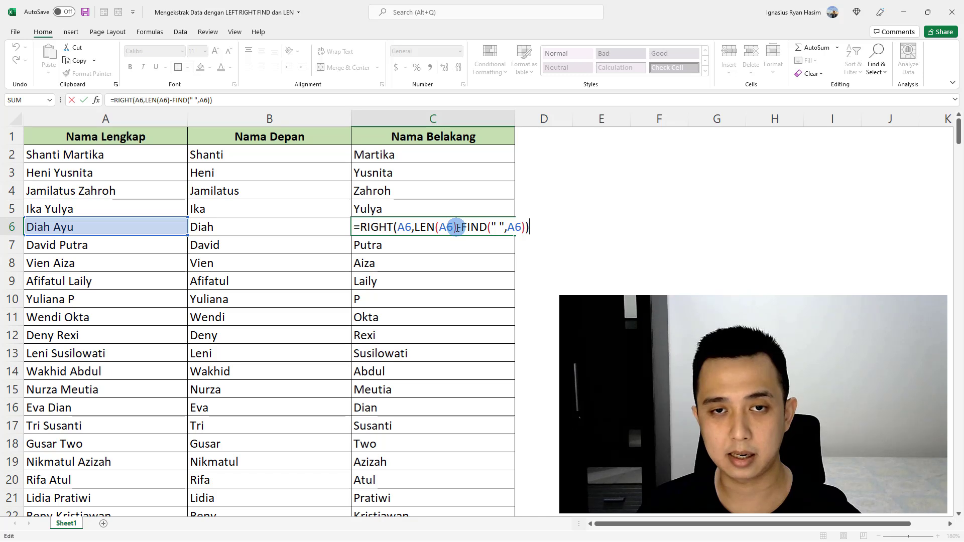
left_click_drag(455, 227, 414, 227)
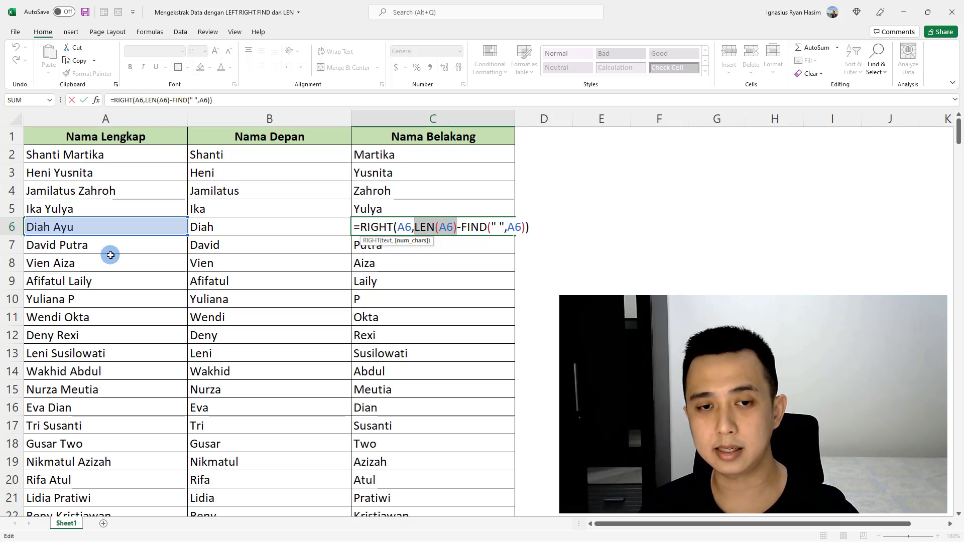
key("Return")
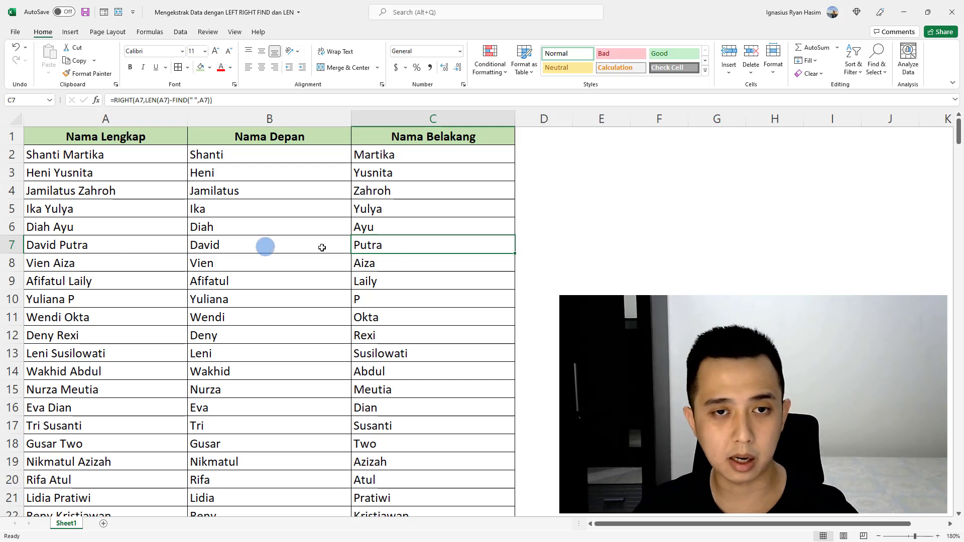